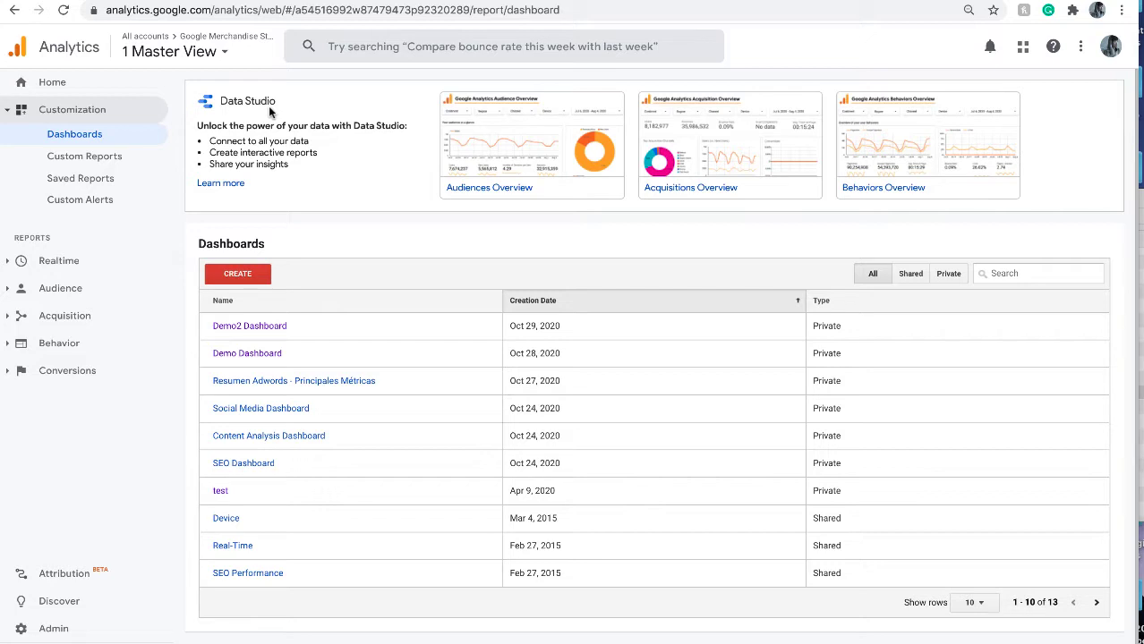
Create a blank canvas dashboard named "new users sessions Dashboard" in the customization section.
click(54, 110)
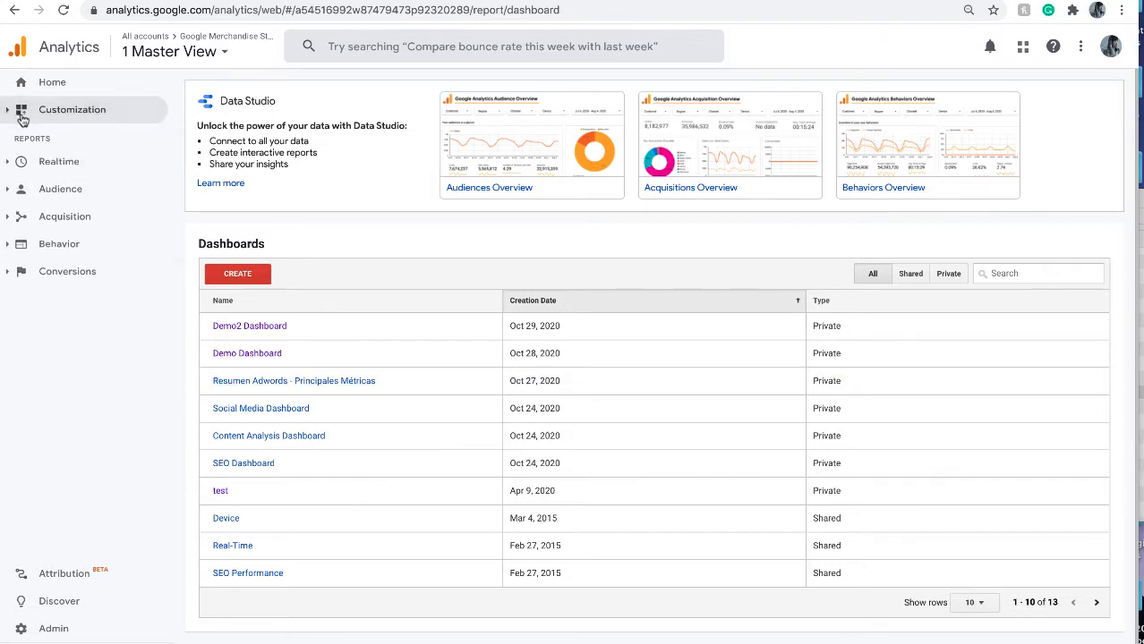
click(67, 111)
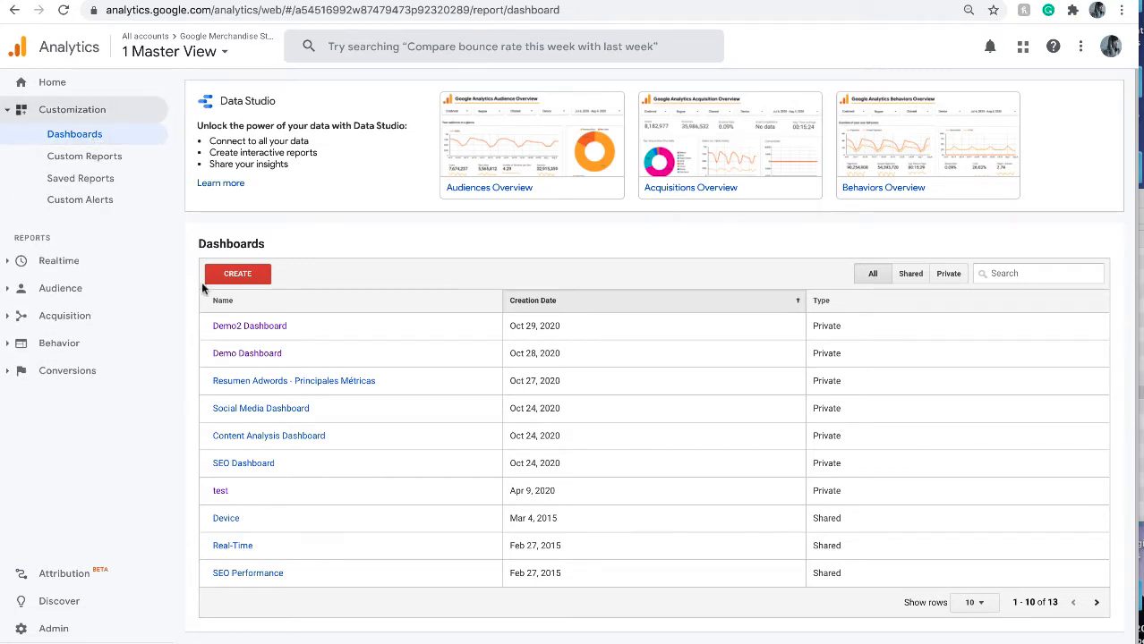
click(230, 278)
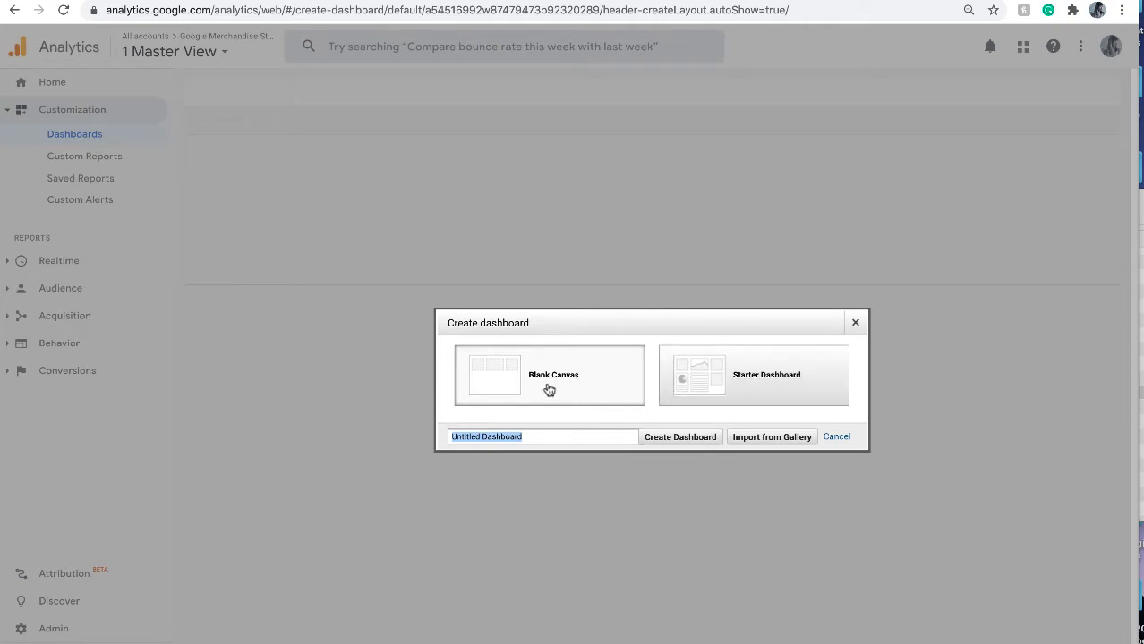
double_click(459, 437)
text(new)
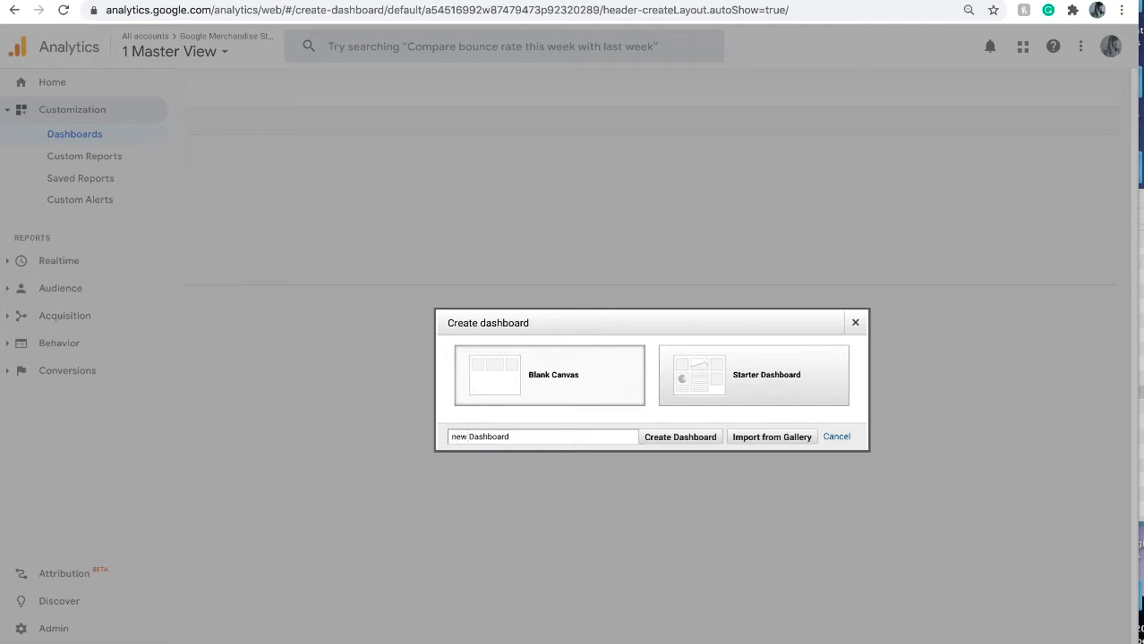
text( users sessions)
key(BackSpace)
click(592, 390)
click(682, 439)
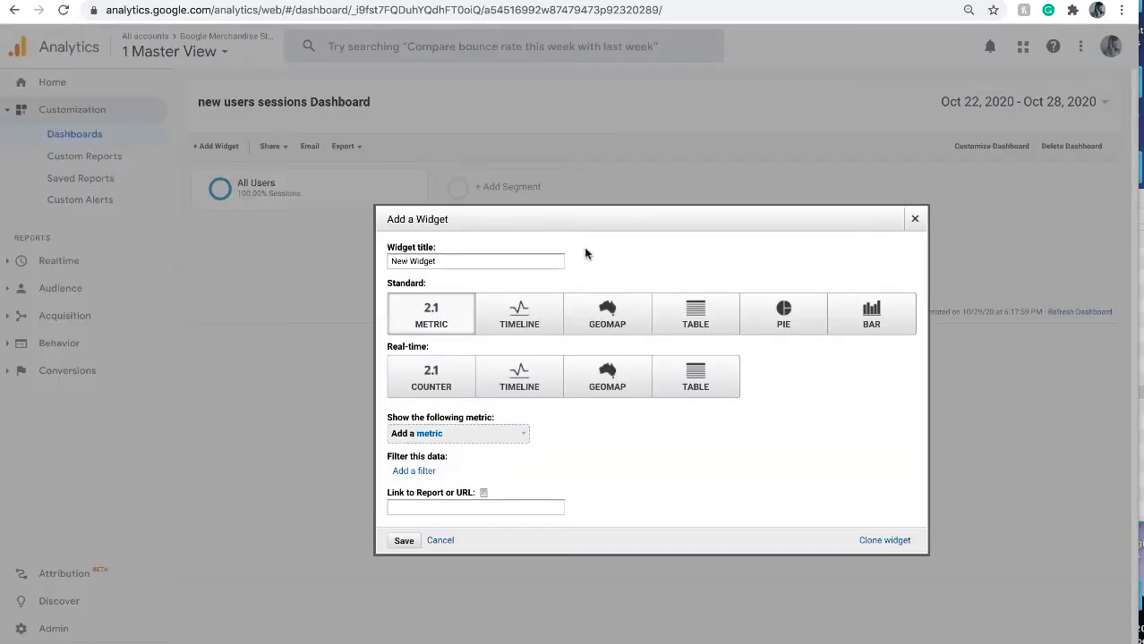
Title the first widget "new user session map" and make it a standard Geomap.
drag(447, 261, 300, 265)
text(new usser)
key(BackSpace)
text(er sssess)
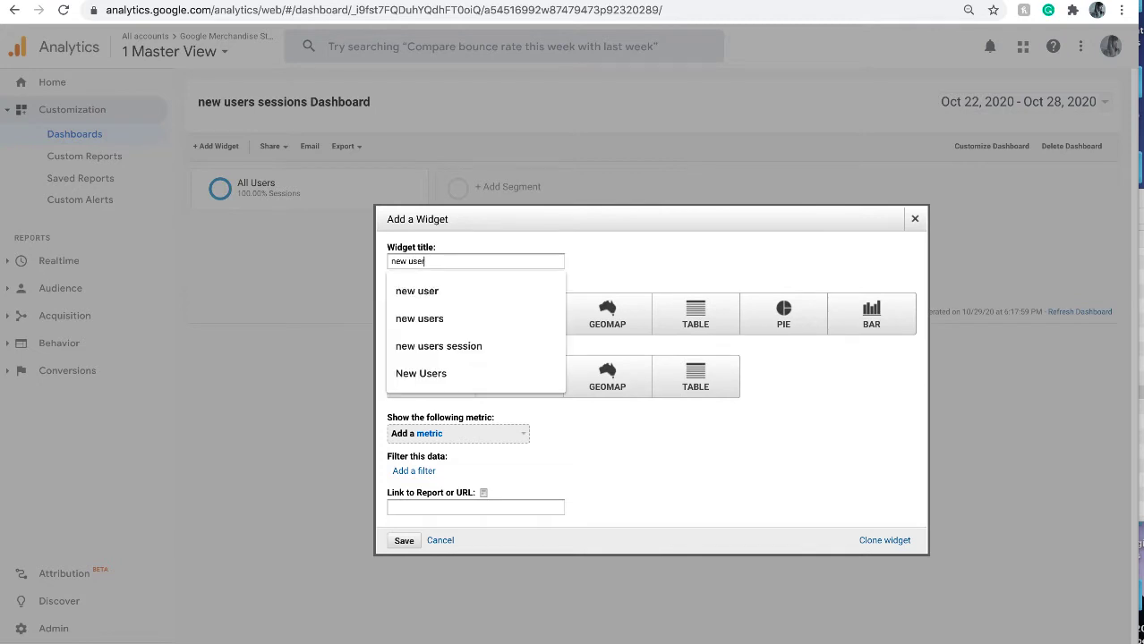
key(BackSpace)
text(er se)
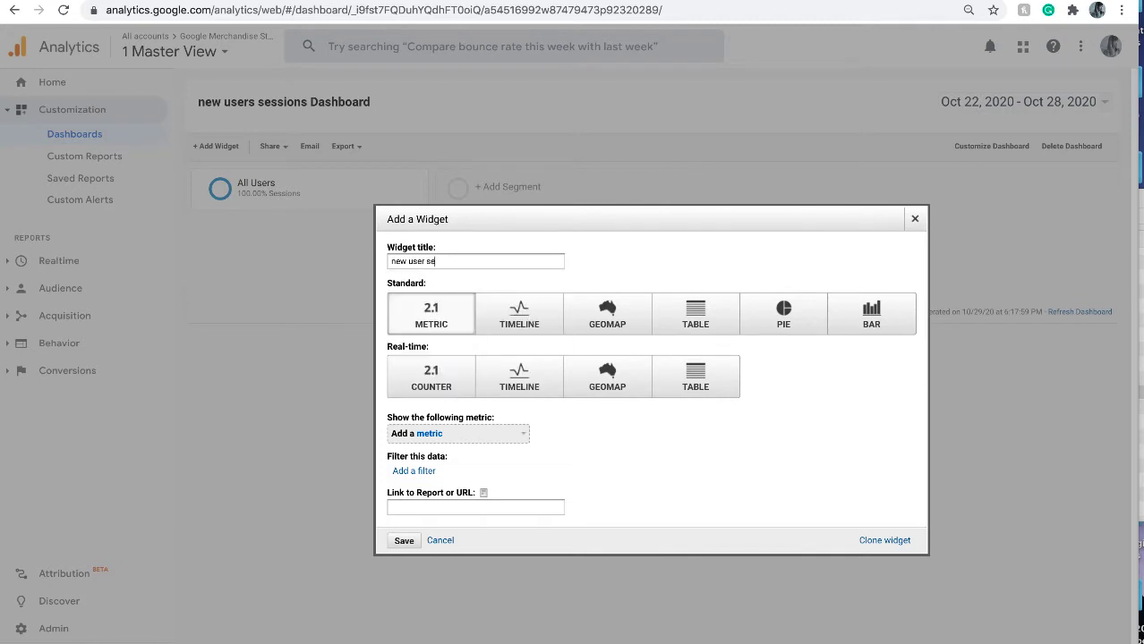
text(ssion map)
click(438, 261)
key(BackSpace)
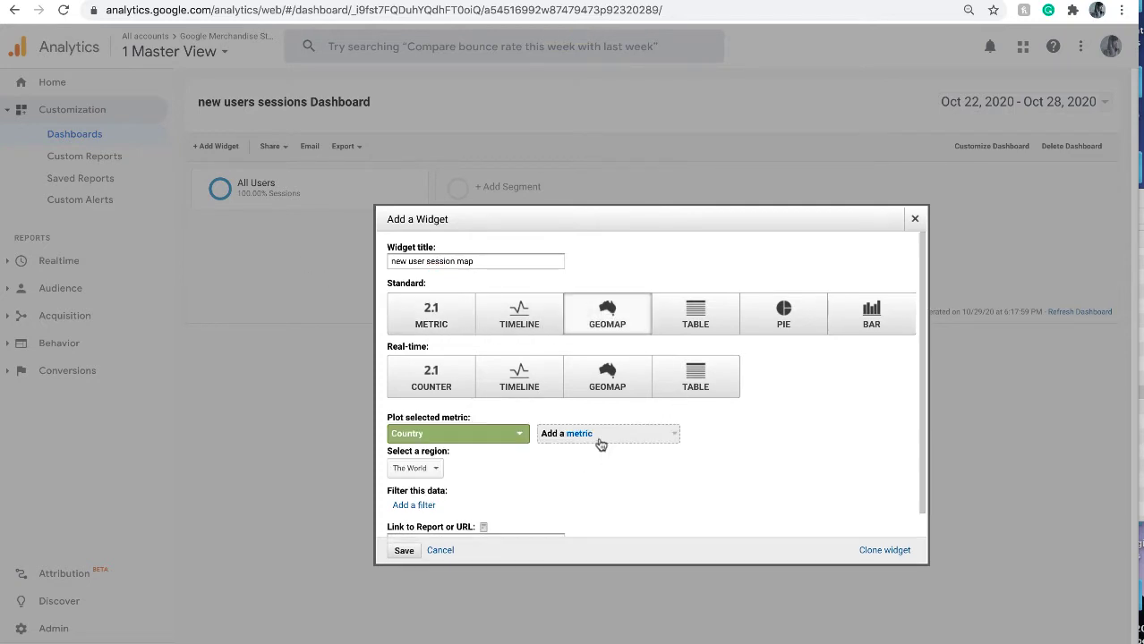
Add Sessions as the metric plotted by country in the map widget.
click(602, 437)
text(ses)
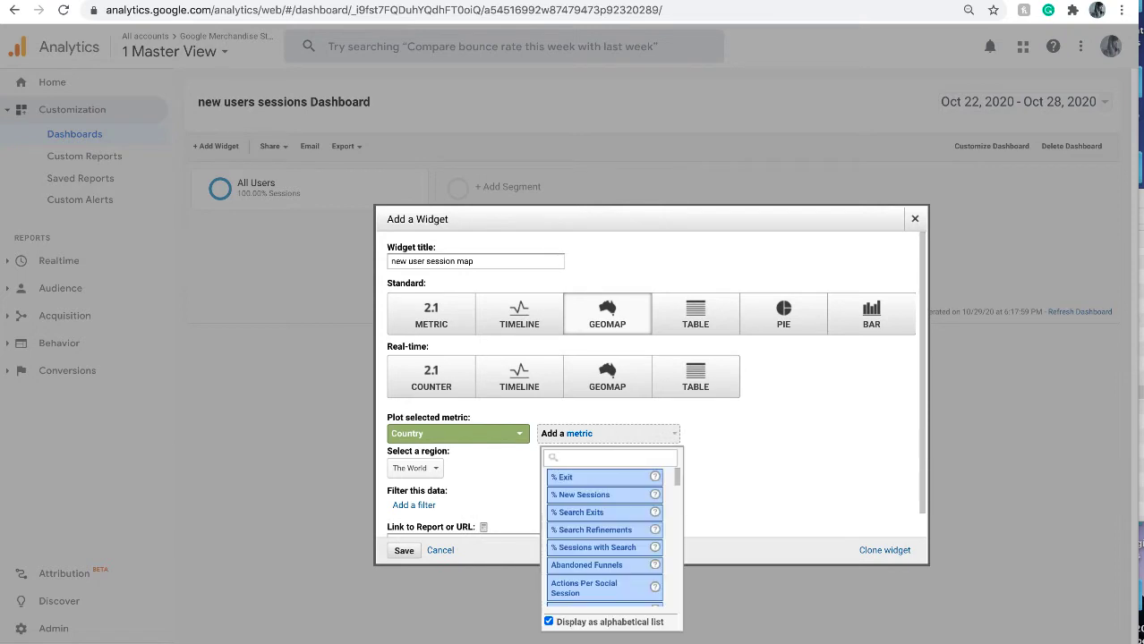
text(sions)
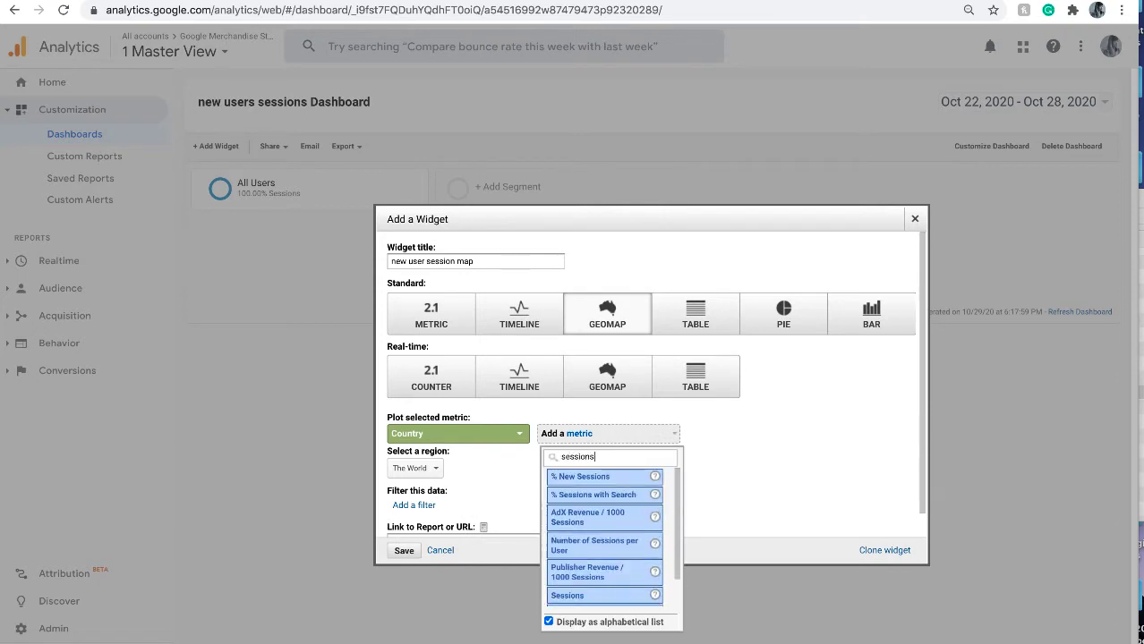
click(602, 595)
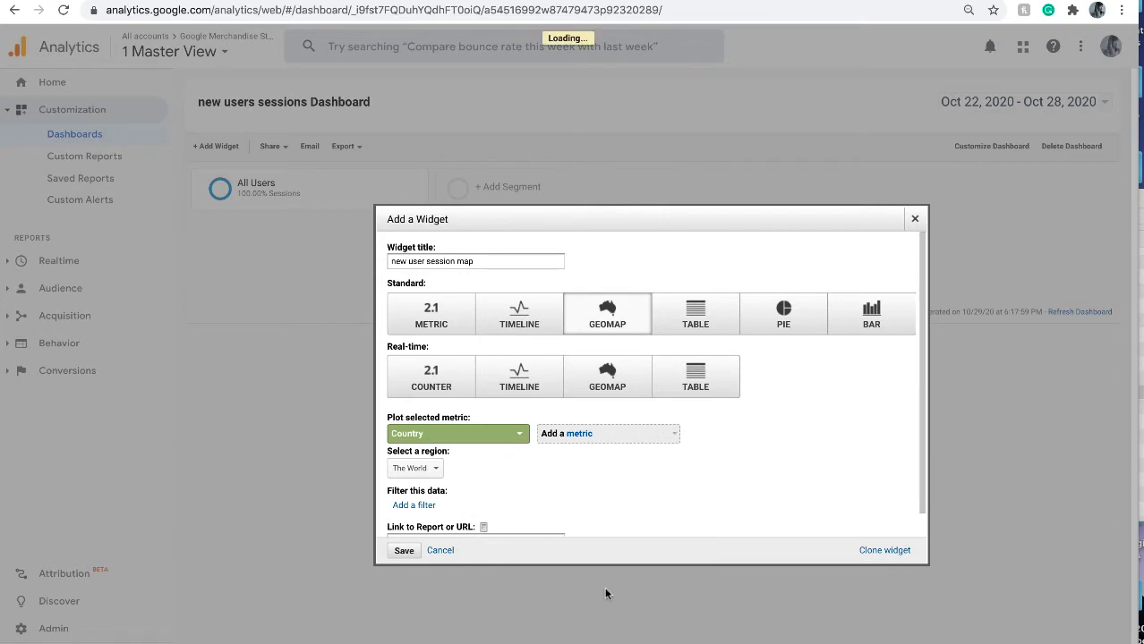
Filter the map widget to only show User Type containing "new" and save the widget.
click(414, 505)
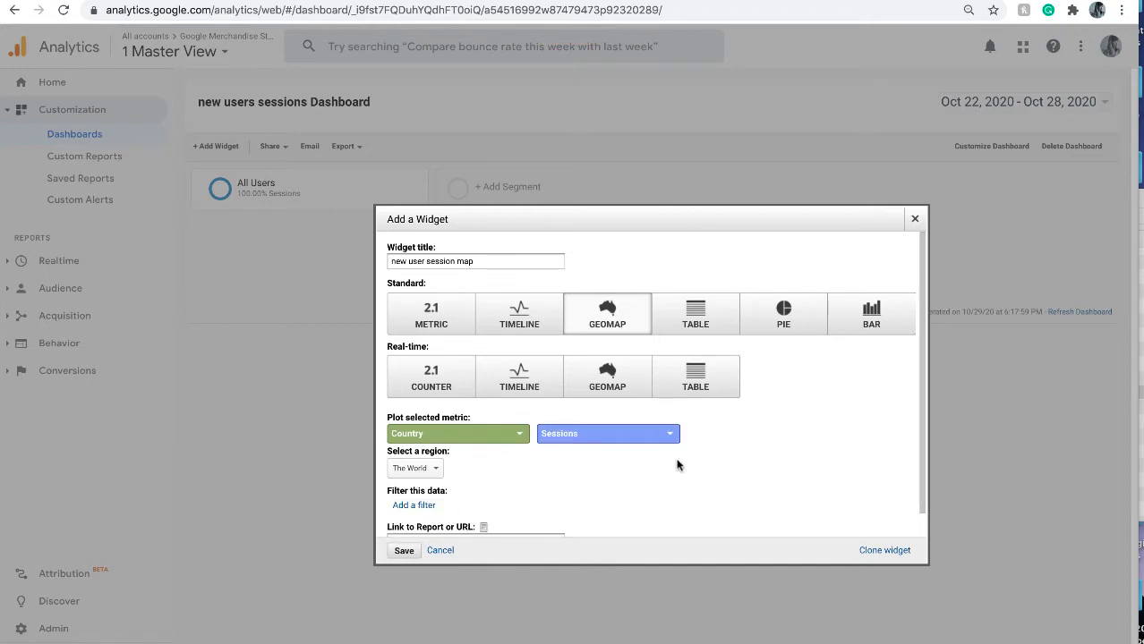
scroll(537, 471, down, 1)
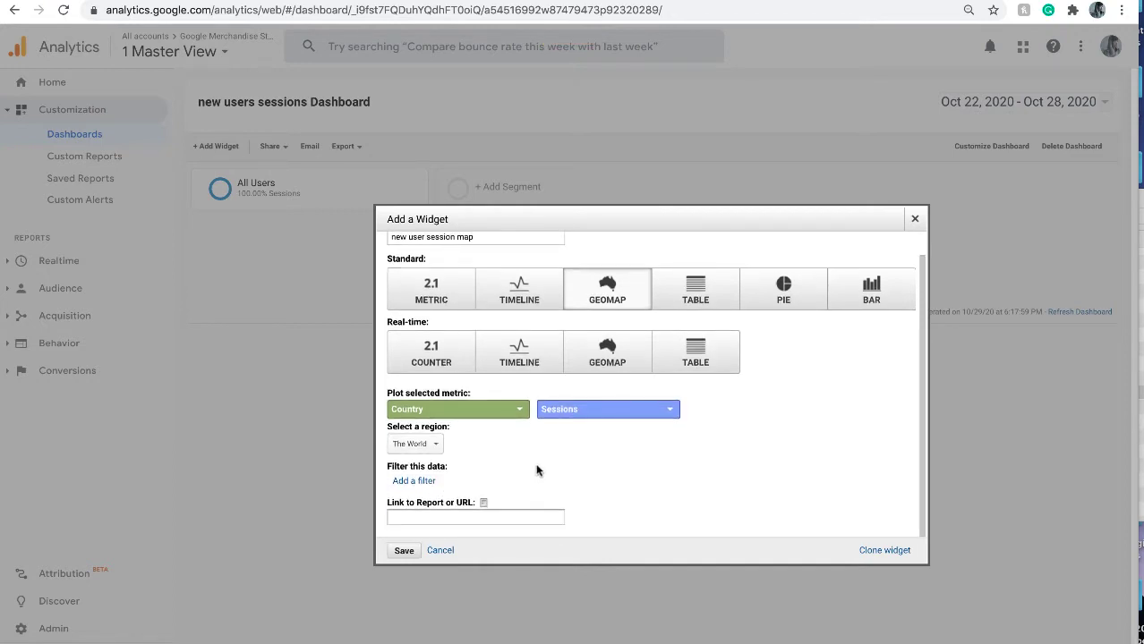
click(427, 483)
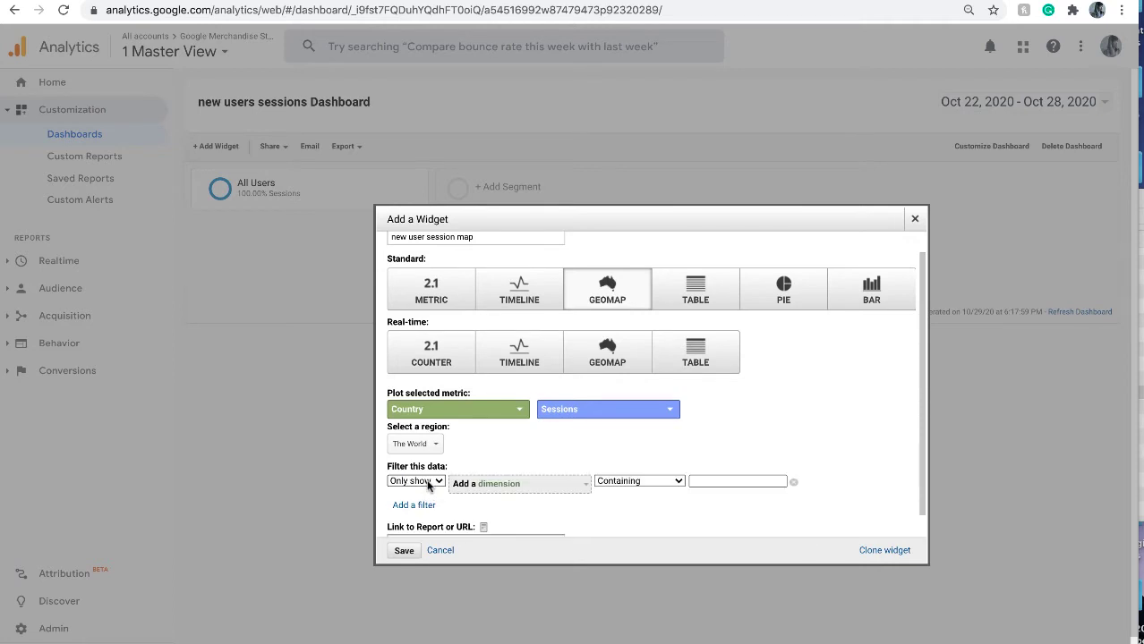
click(505, 488)
text(user)
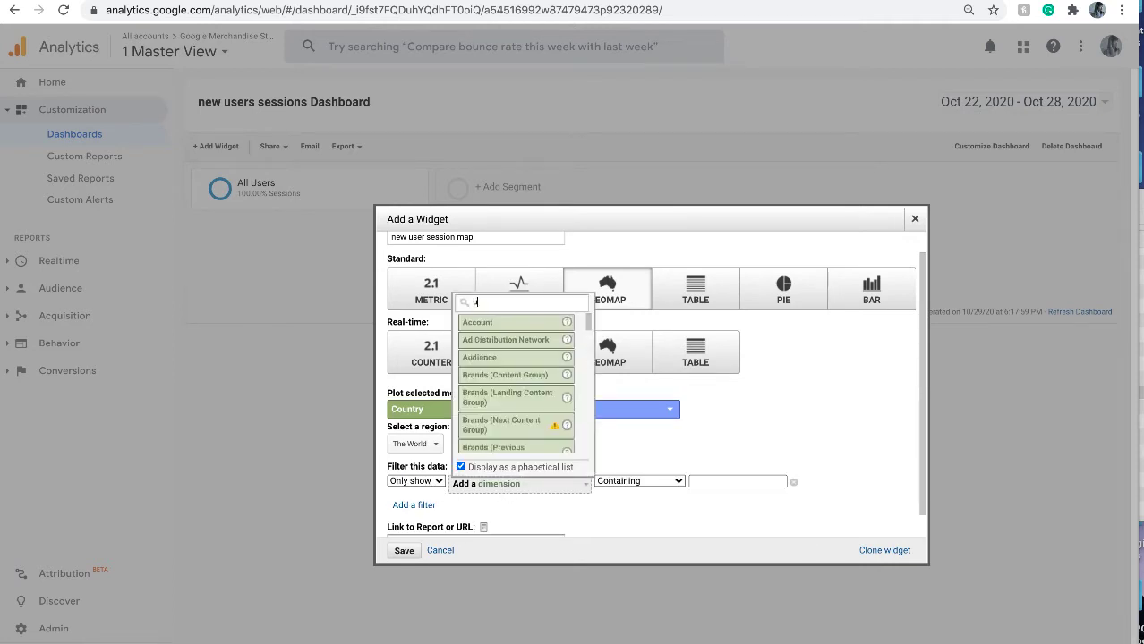
click(513, 376)
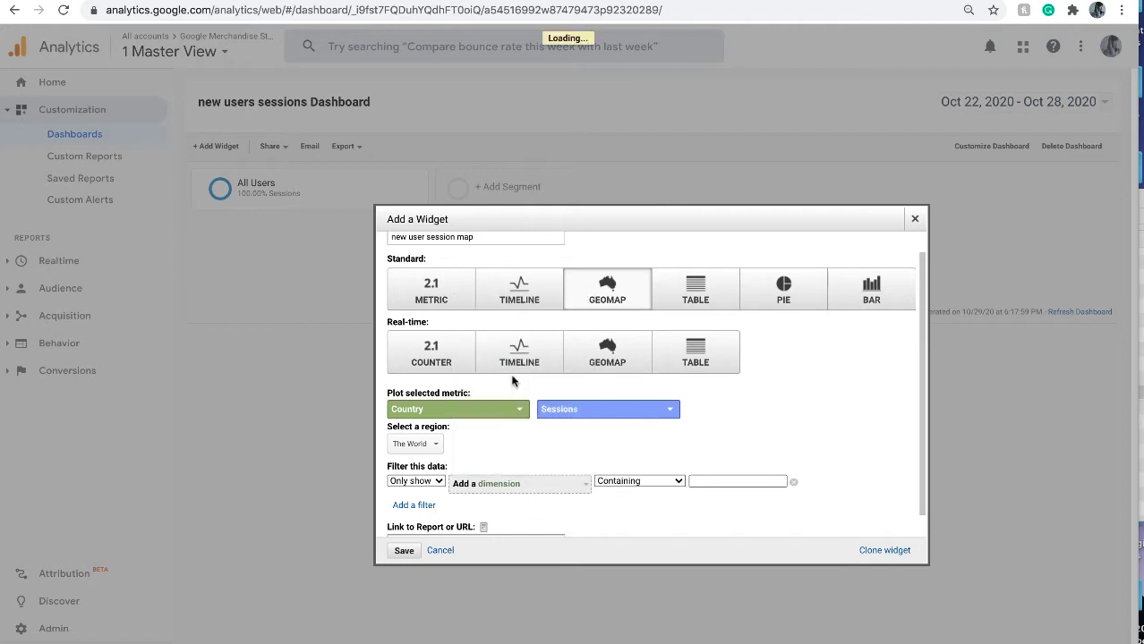
click(737, 481)
text(new)
click(728, 505)
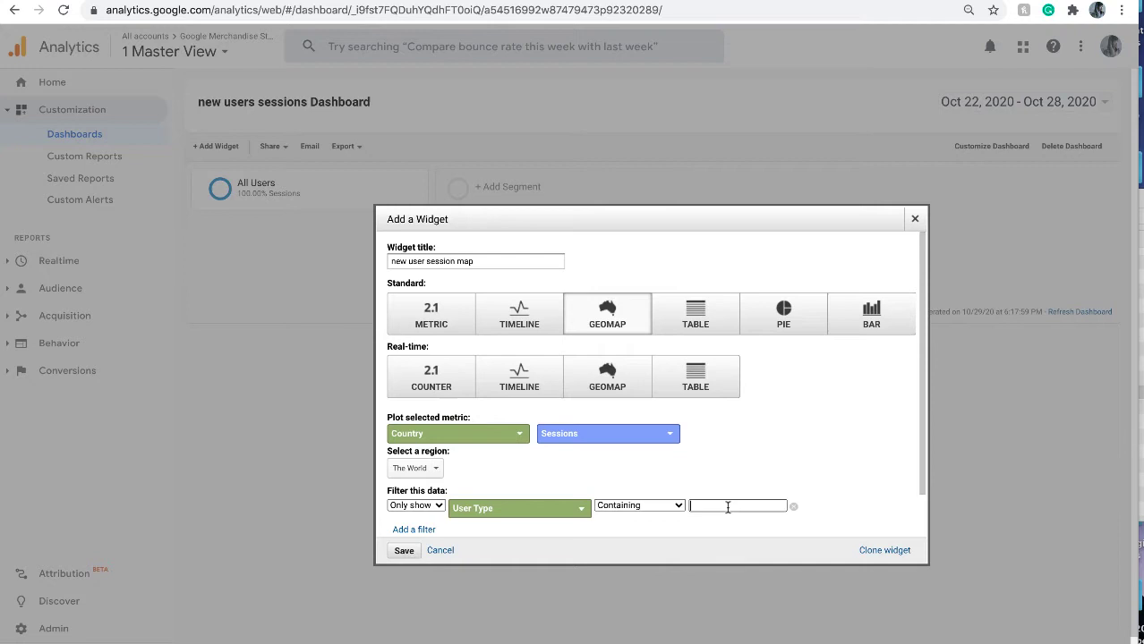
text(new)
click(404, 553)
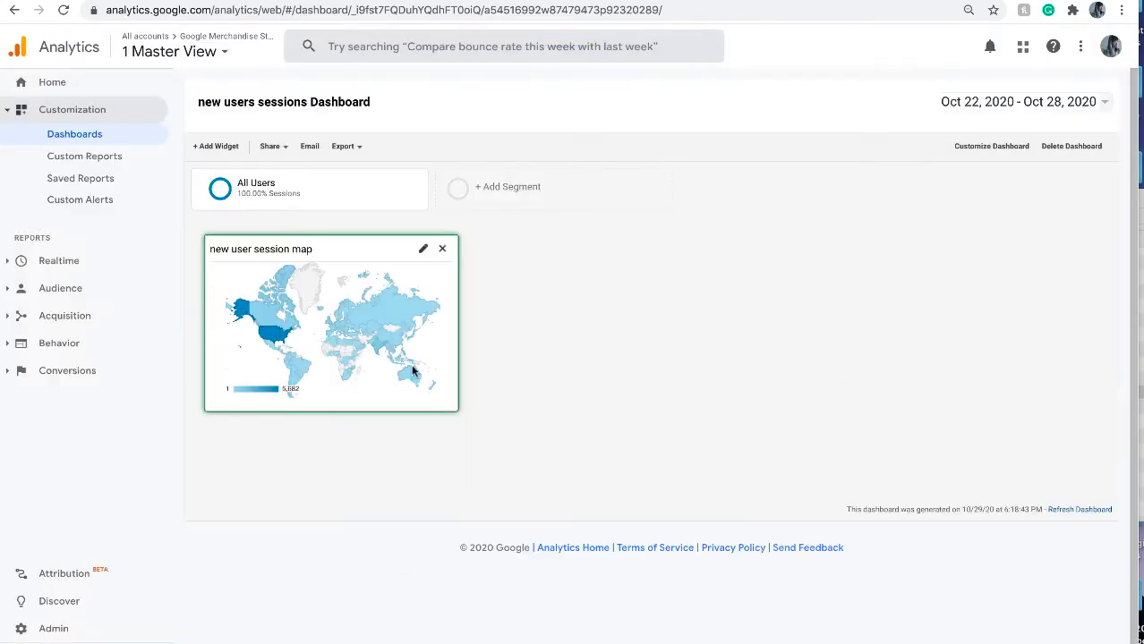
Reopen the settings of the new user session map widget and save them again.
mouse_move(264, 335)
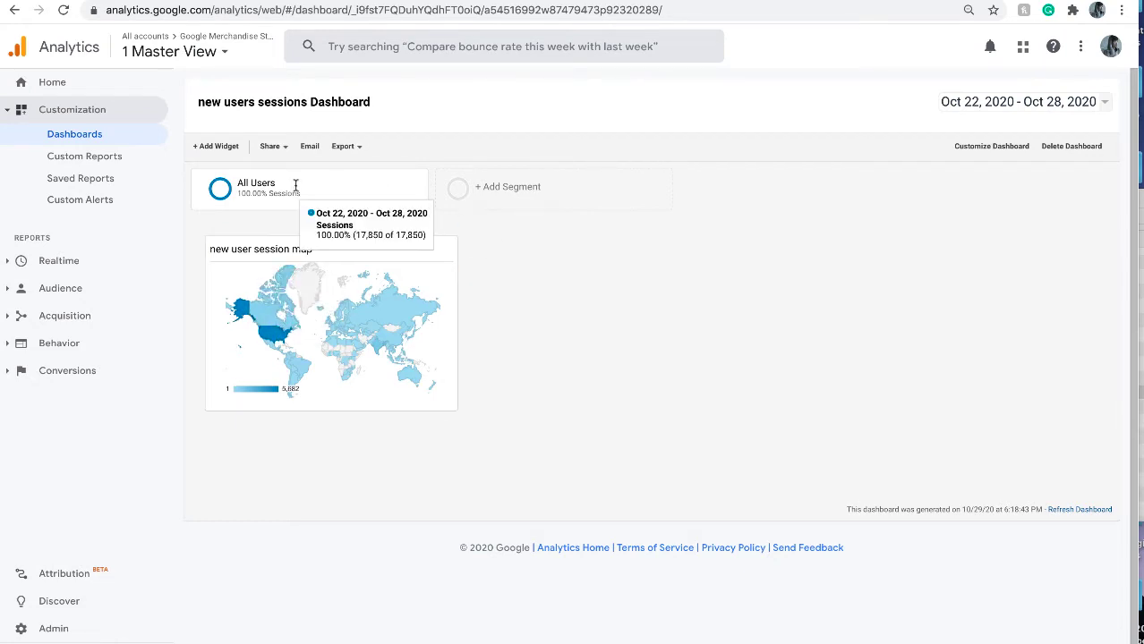
click(423, 251)
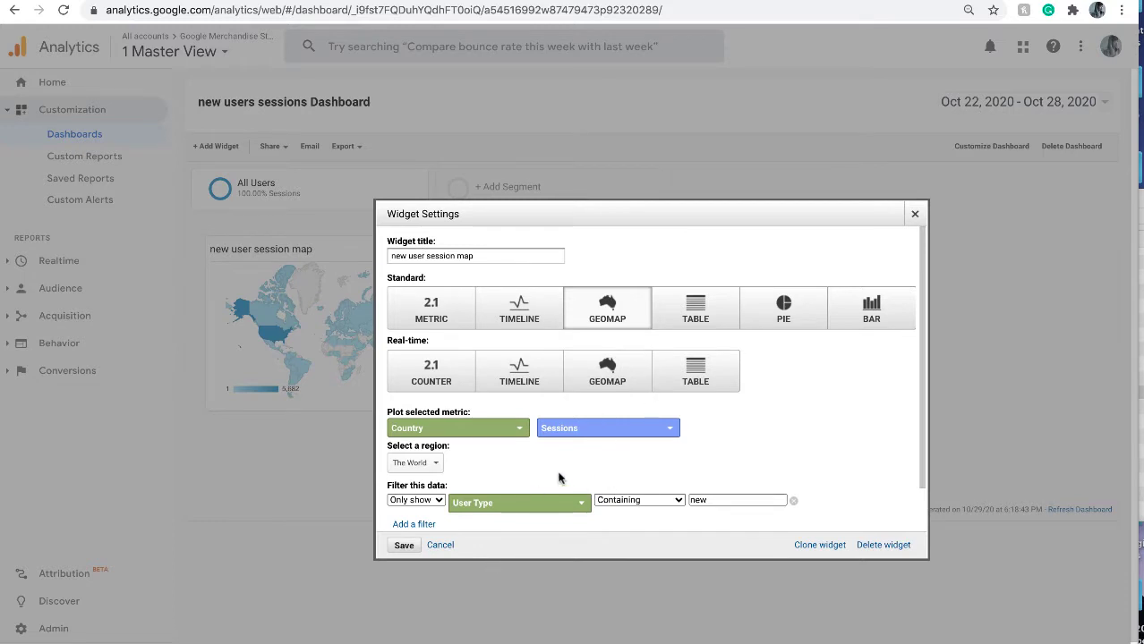
click(404, 546)
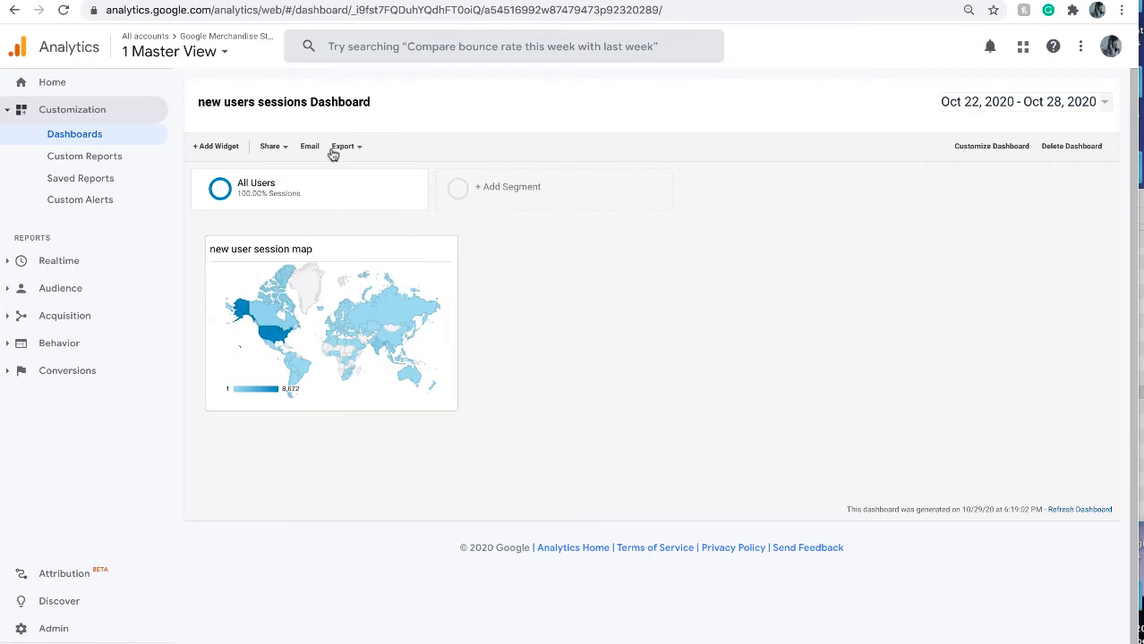
Add a second widget titled "conversion vs. bounce" and make it a standard Timeline.
click(214, 147)
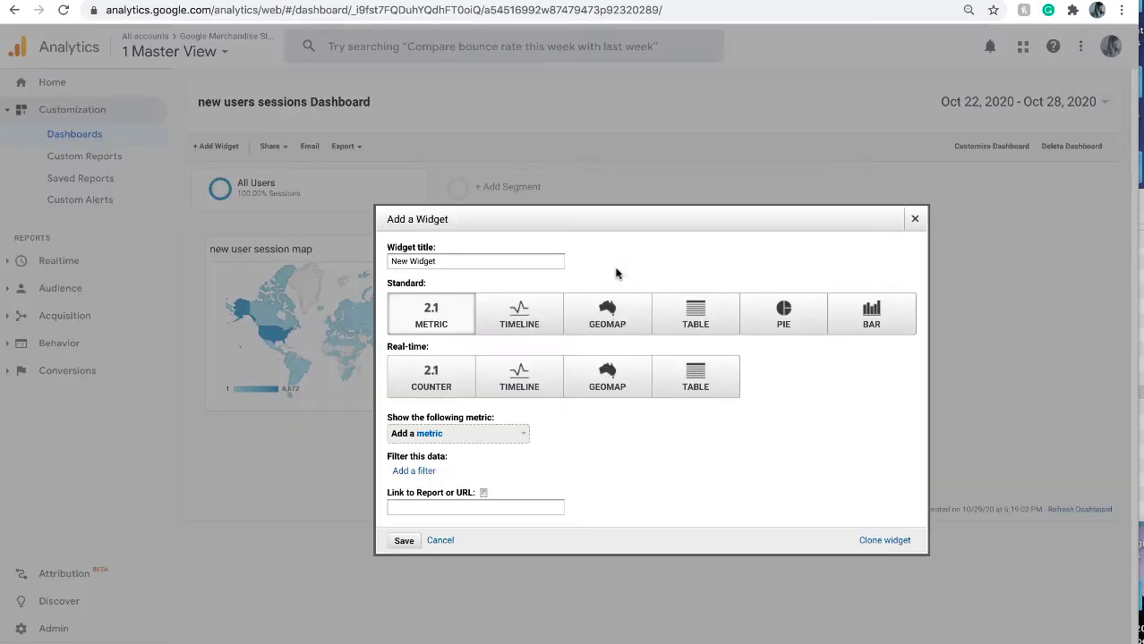
double_click(399, 260)
drag(447, 261, 291, 265)
text(conve)
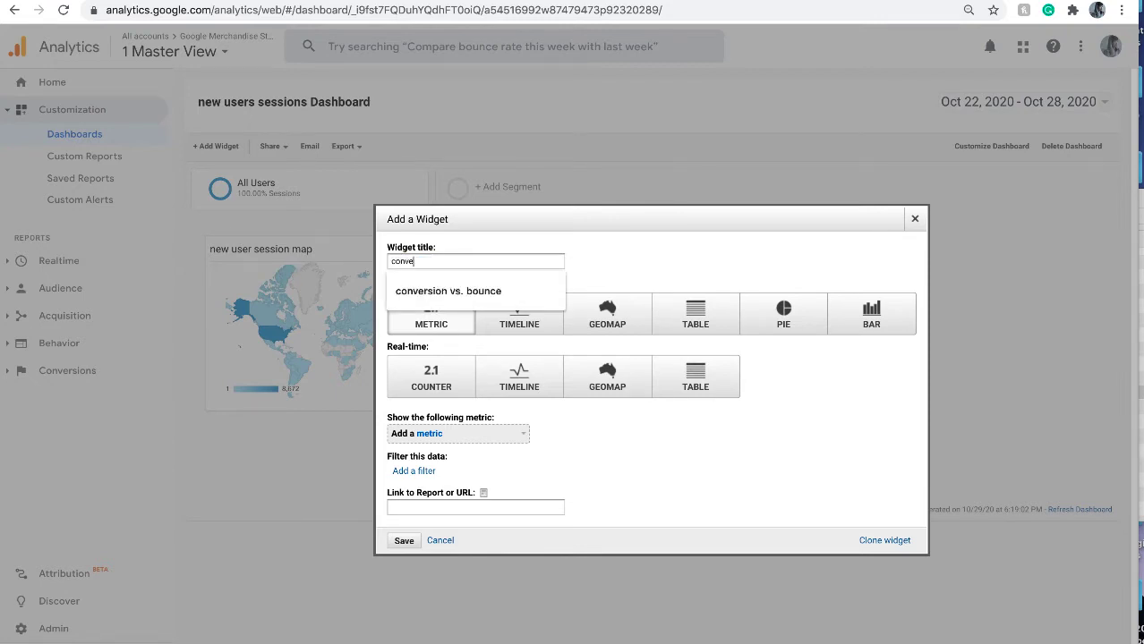
text(rsion vs. bounce)
click(403, 294)
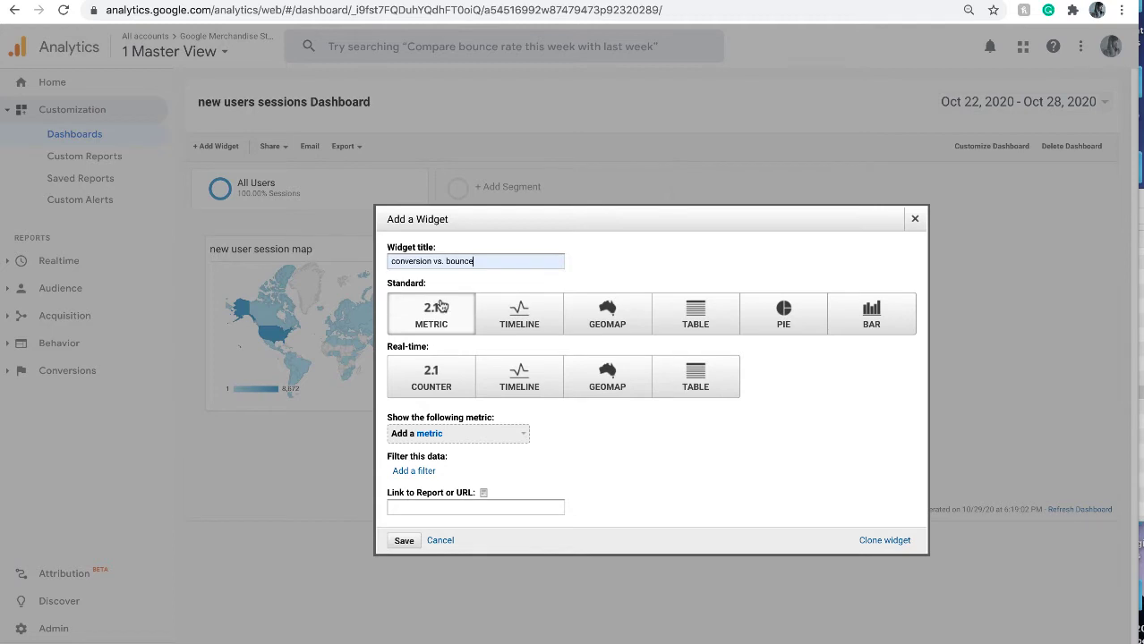
click(525, 325)
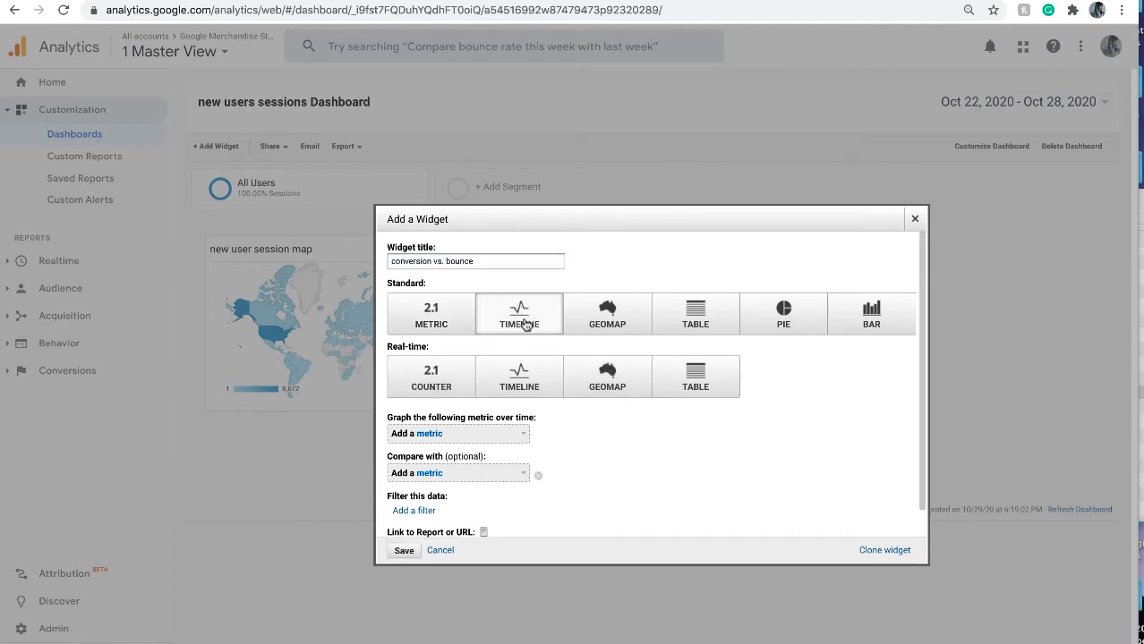
Set Ecommerce Conversion Rate as the metric graphed over time in the timeline widget.
click(425, 435)
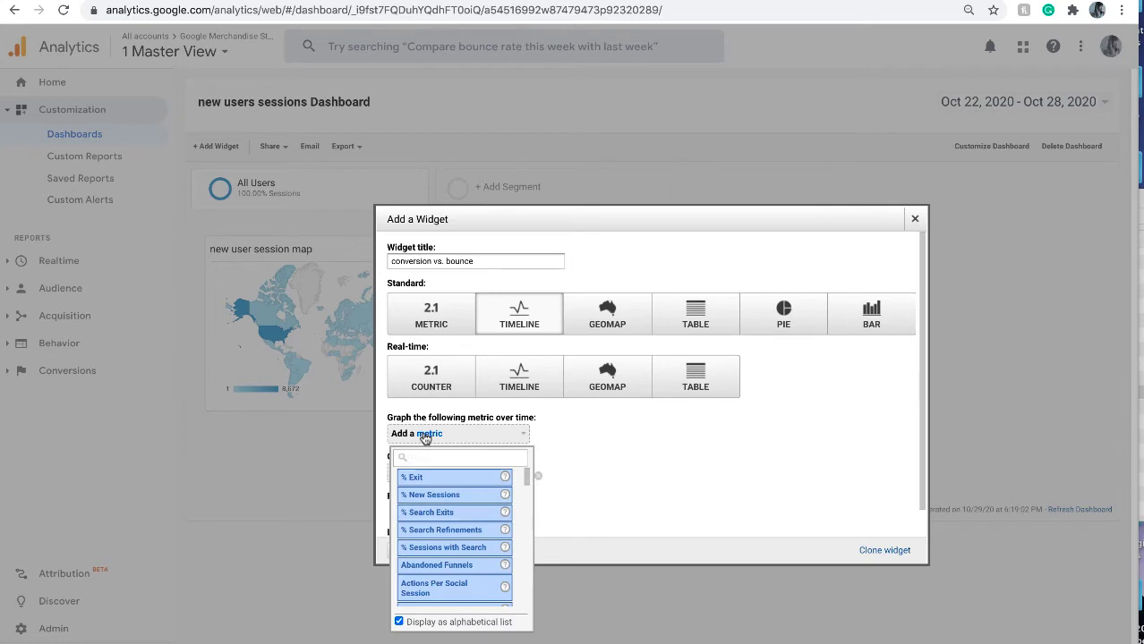
text(con)
key(BackSpace)
key(BackSpace)
key(BackSpace)
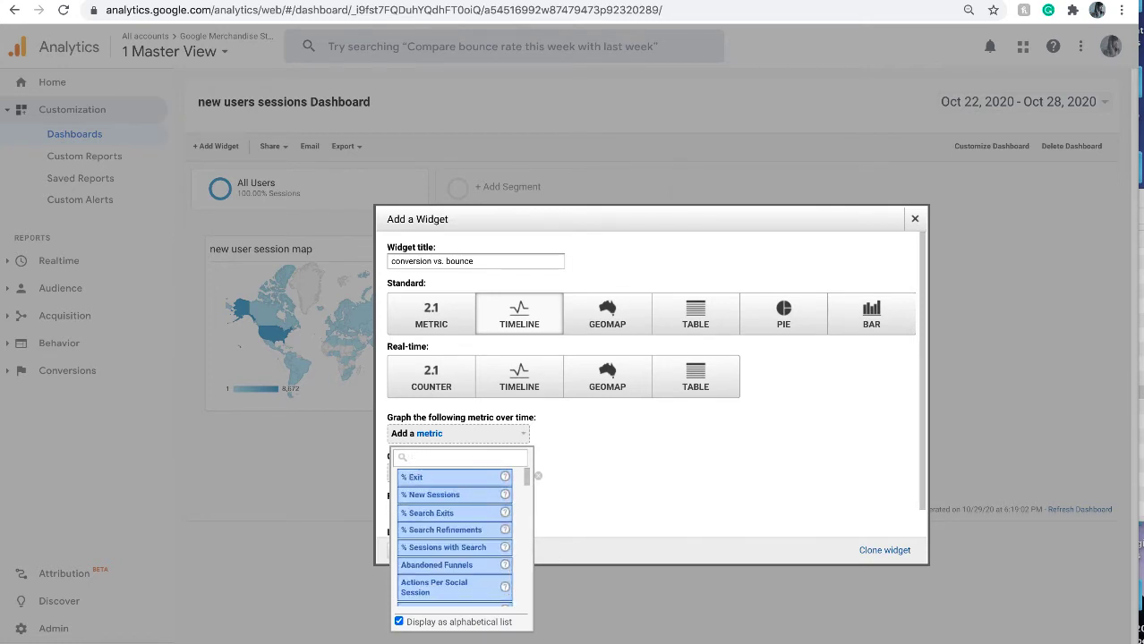
text(ecomm)
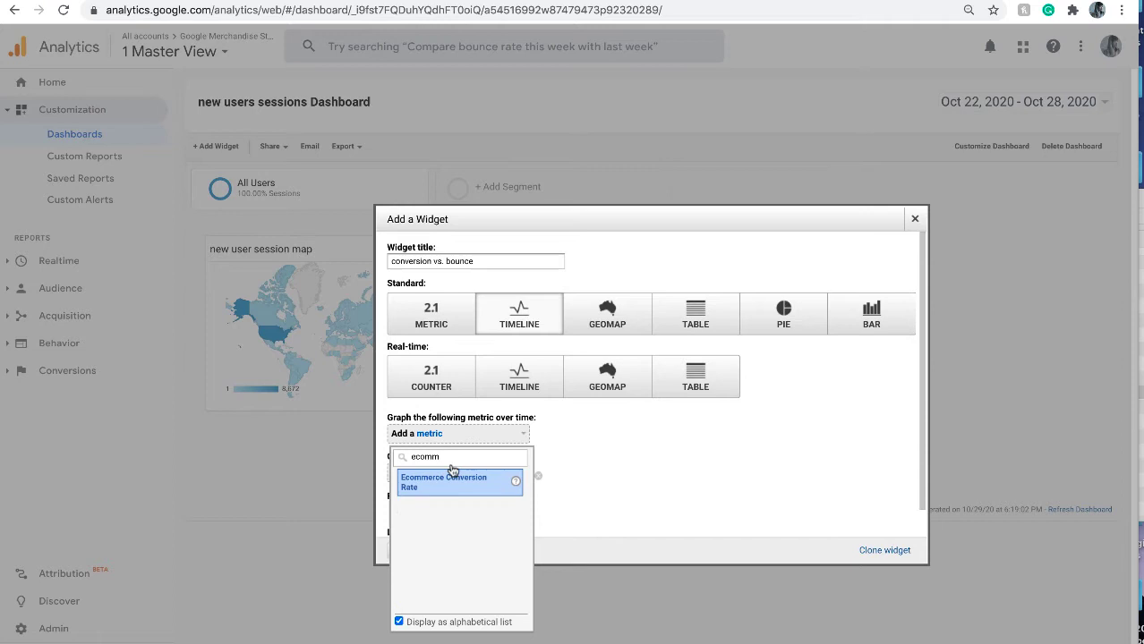
click(450, 474)
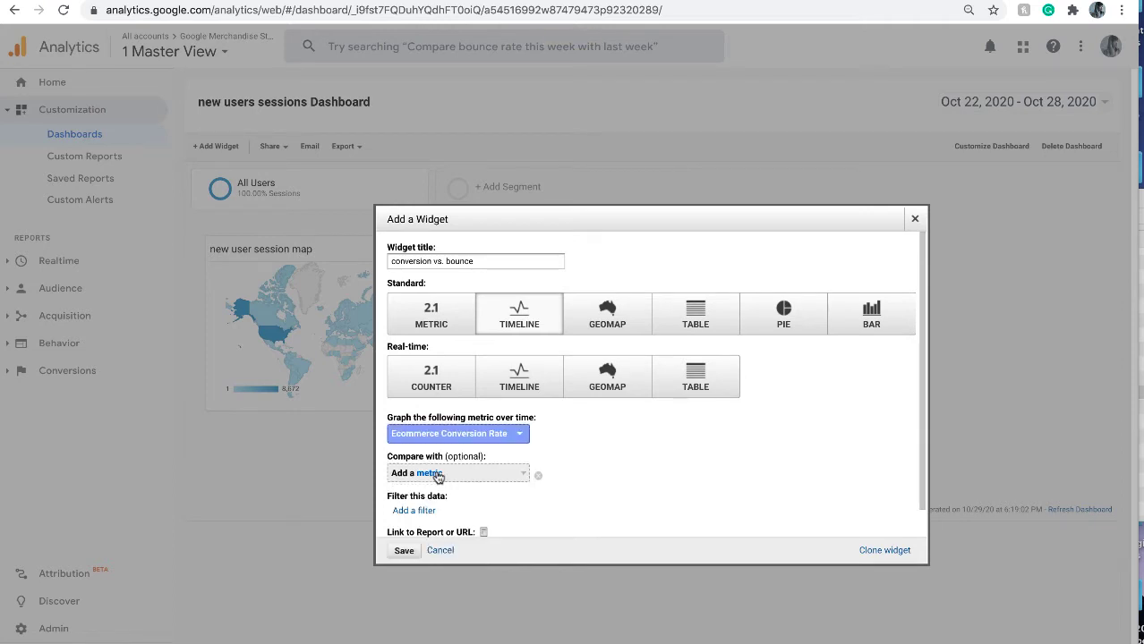
Compare the conversion rate with Bounce Rate in the timeline widget and save the widget.
click(438, 476)
text(bounce)
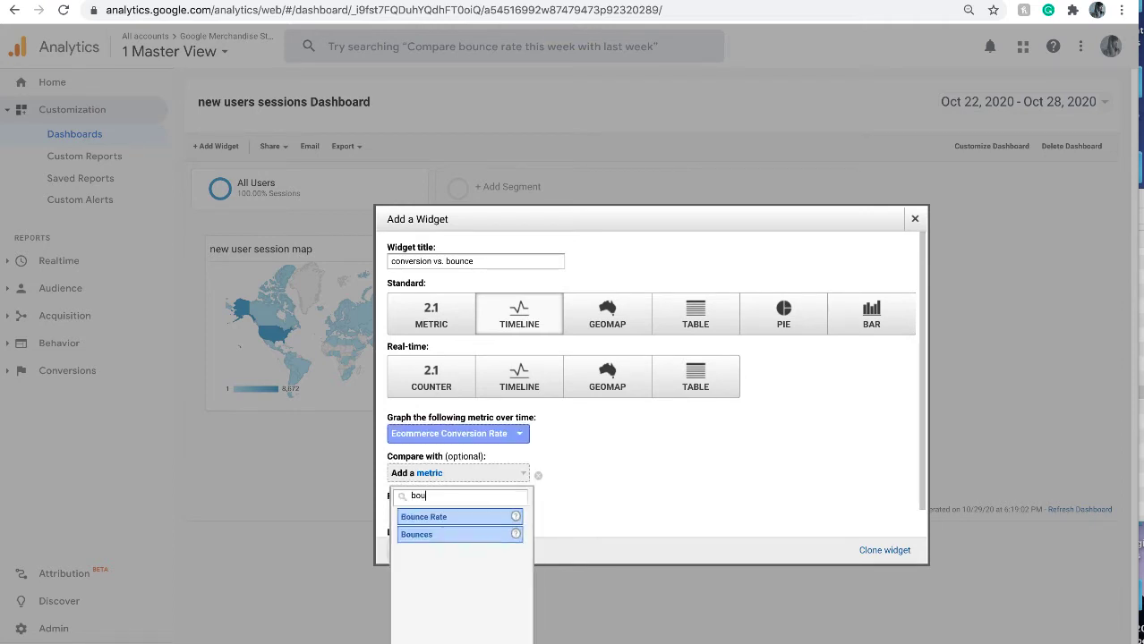
click(462, 517)
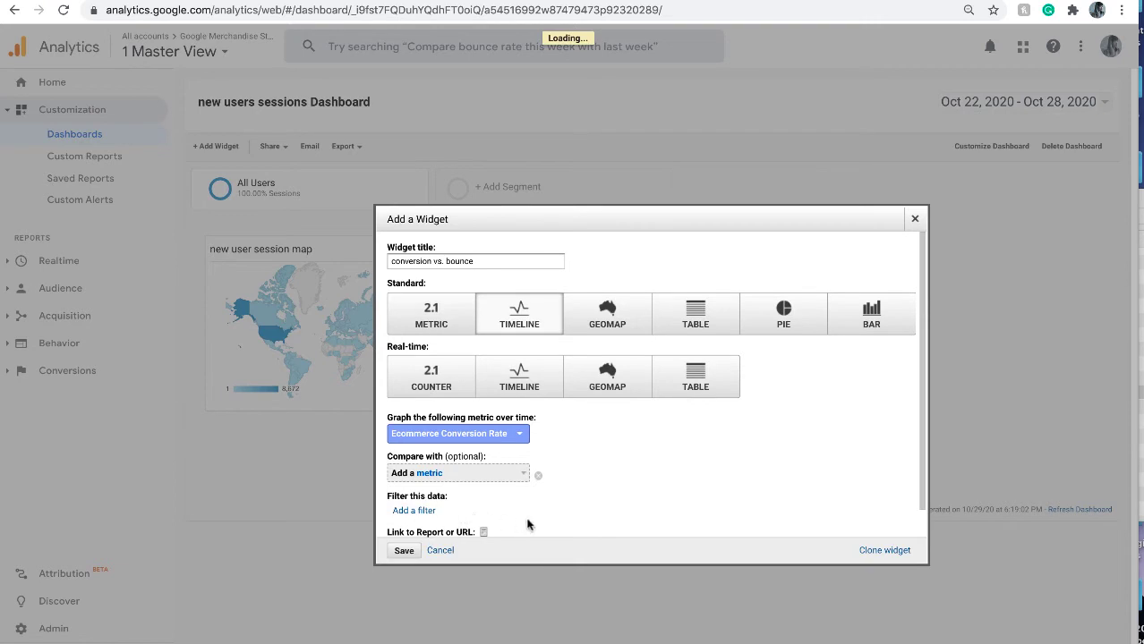
click(403, 552)
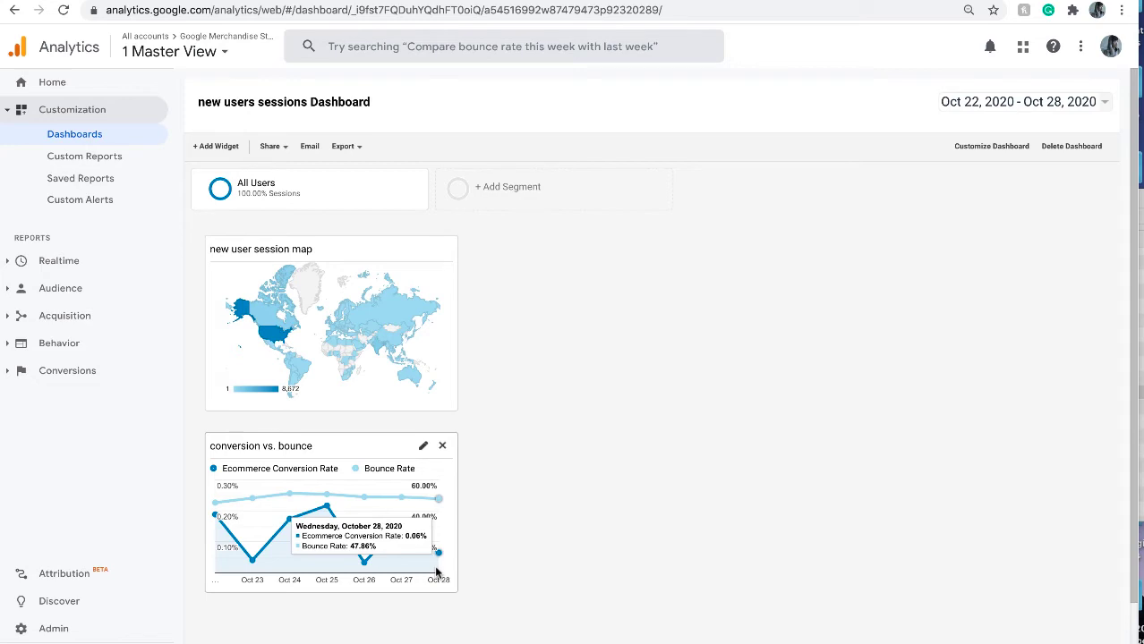
Start a new custom report and name its first metric group "Behavior".
click(80, 159)
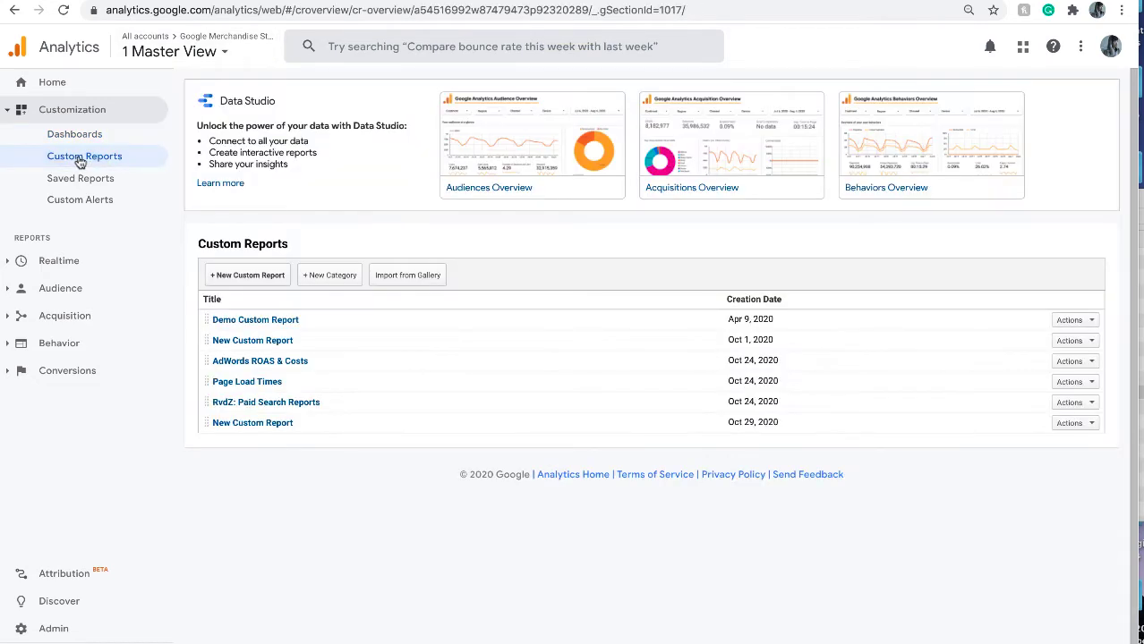
click(248, 276)
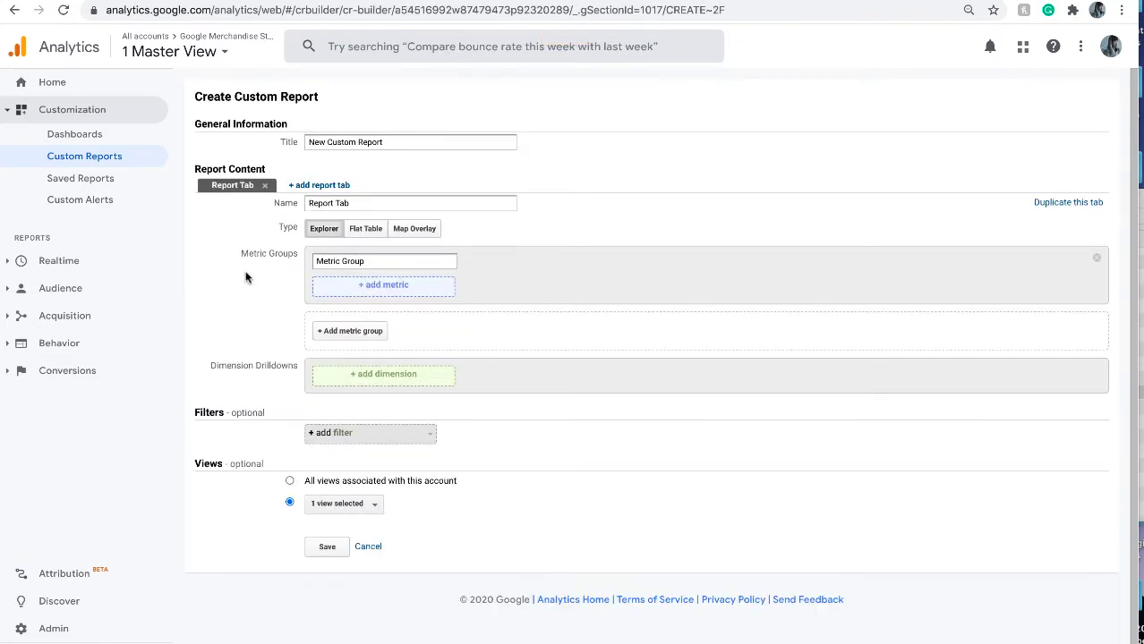
drag(393, 142, 205, 146)
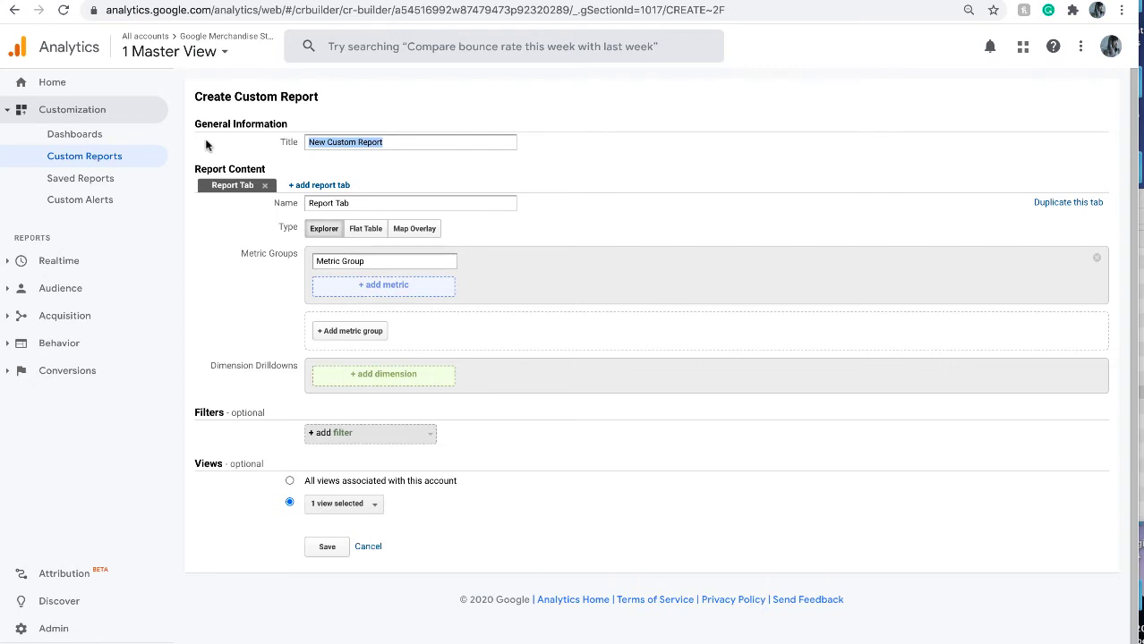
click(400, 262)
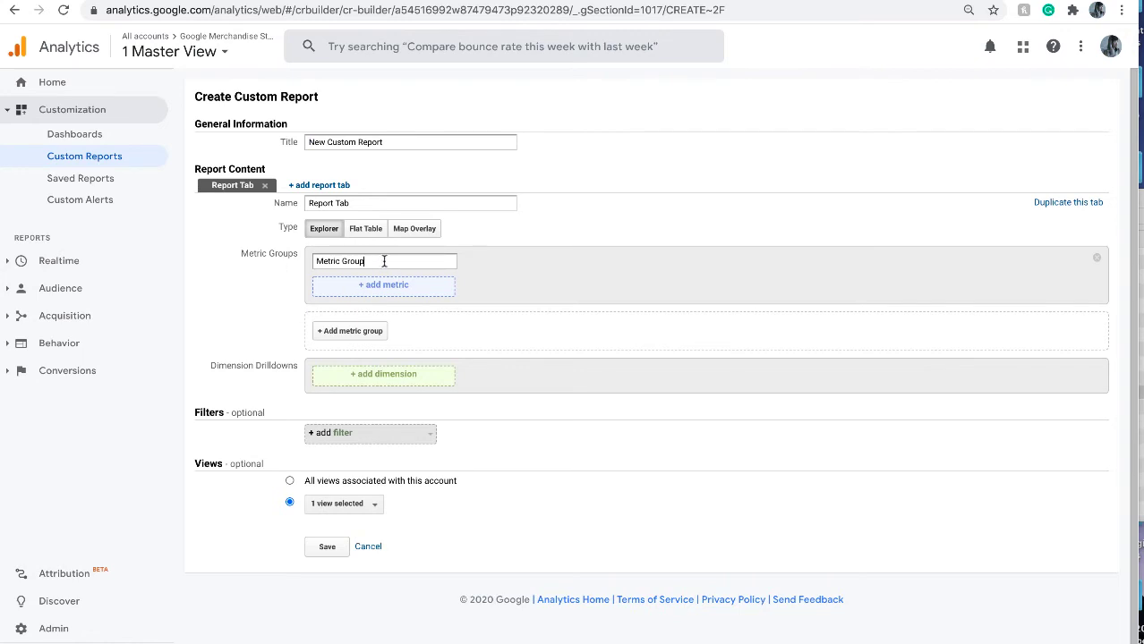
drag(379, 261, 206, 268)
text(Behavior)
Add the Pages / Session and Time on Page metrics to the Behavior metric group.
click(350, 288)
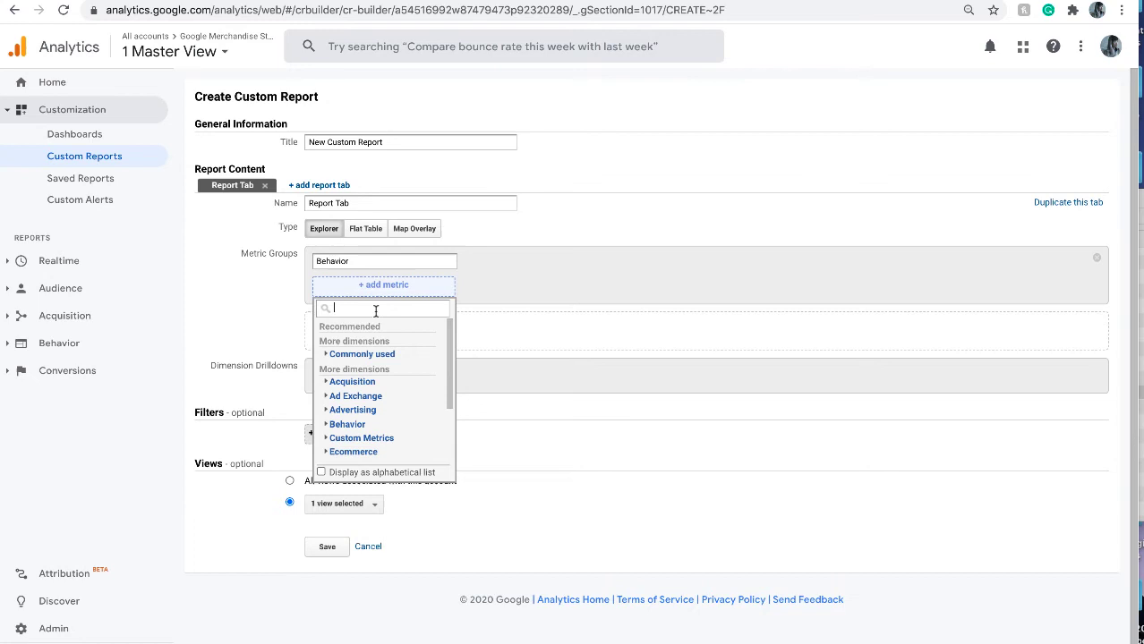
text(page)
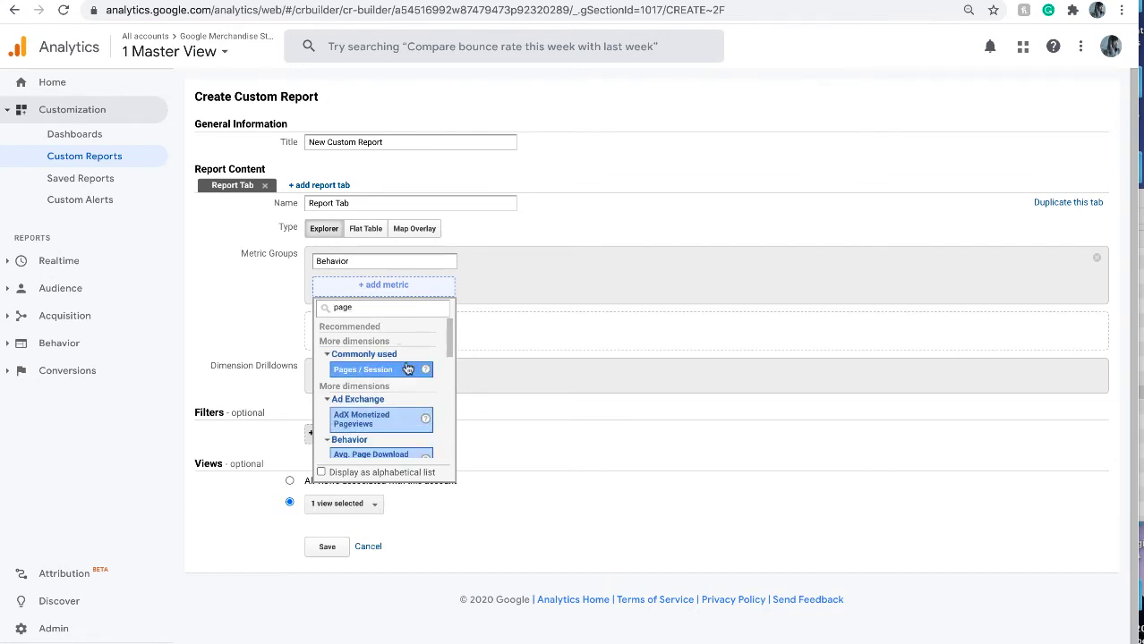
click(396, 374)
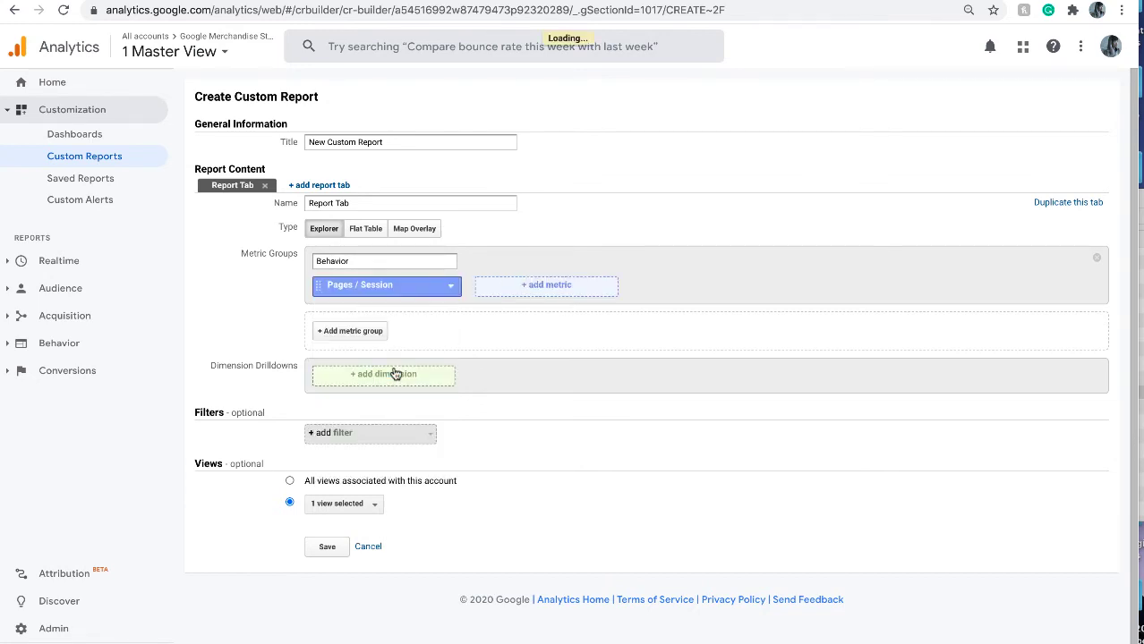
click(531, 287)
text(time)
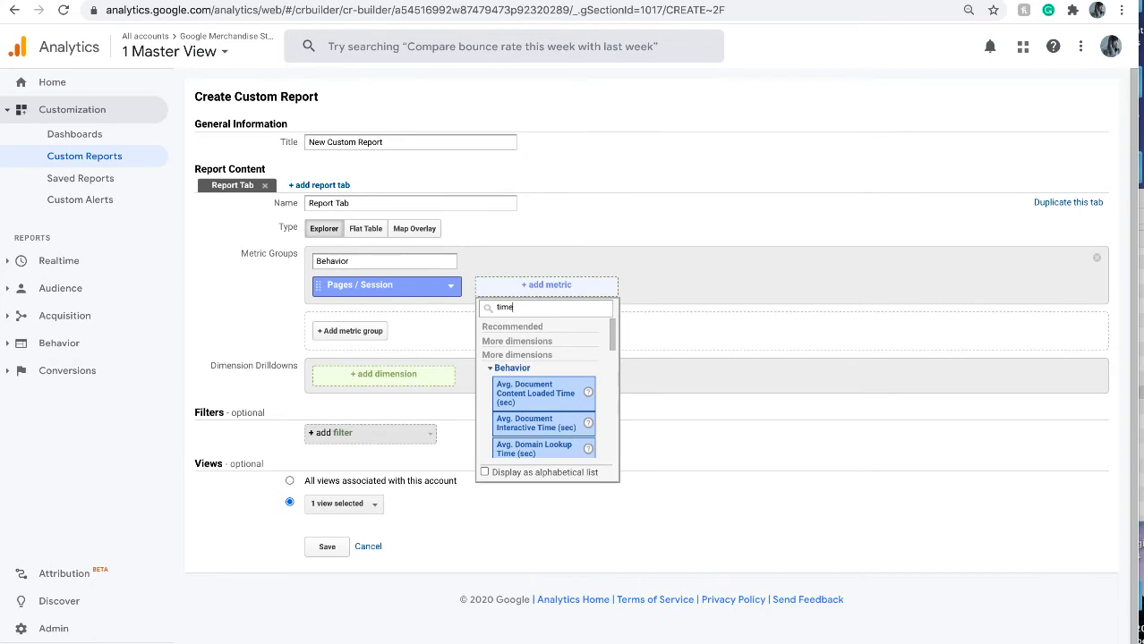
text( on)
click(550, 383)
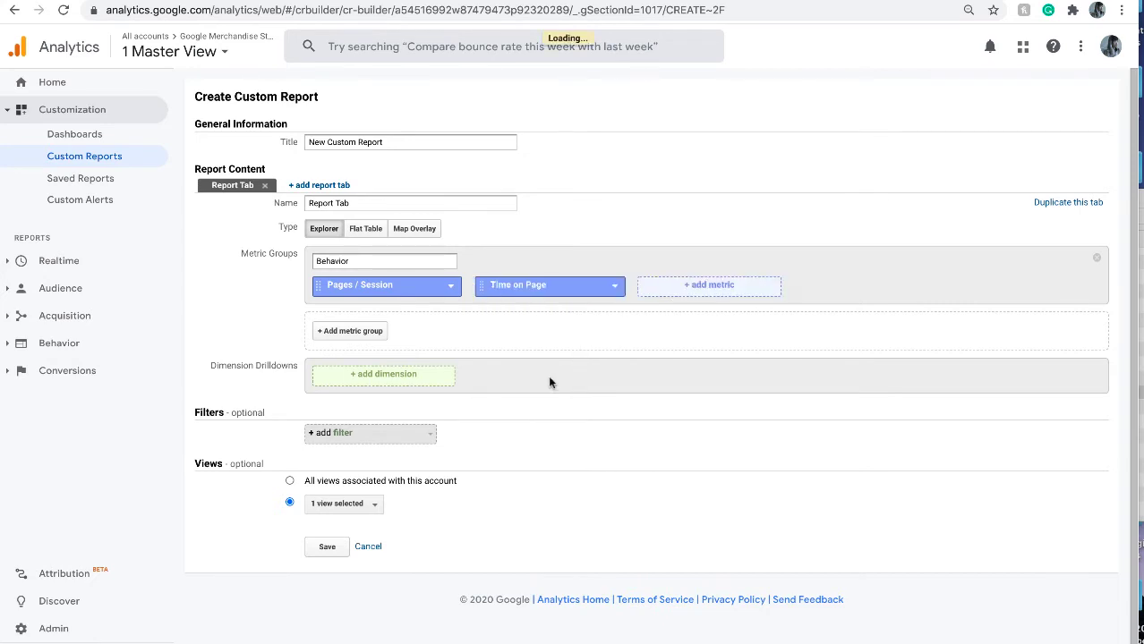
Add Bounce Rate as the third metric of the Behavior metric group.
click(774, 287)
text(bounce)
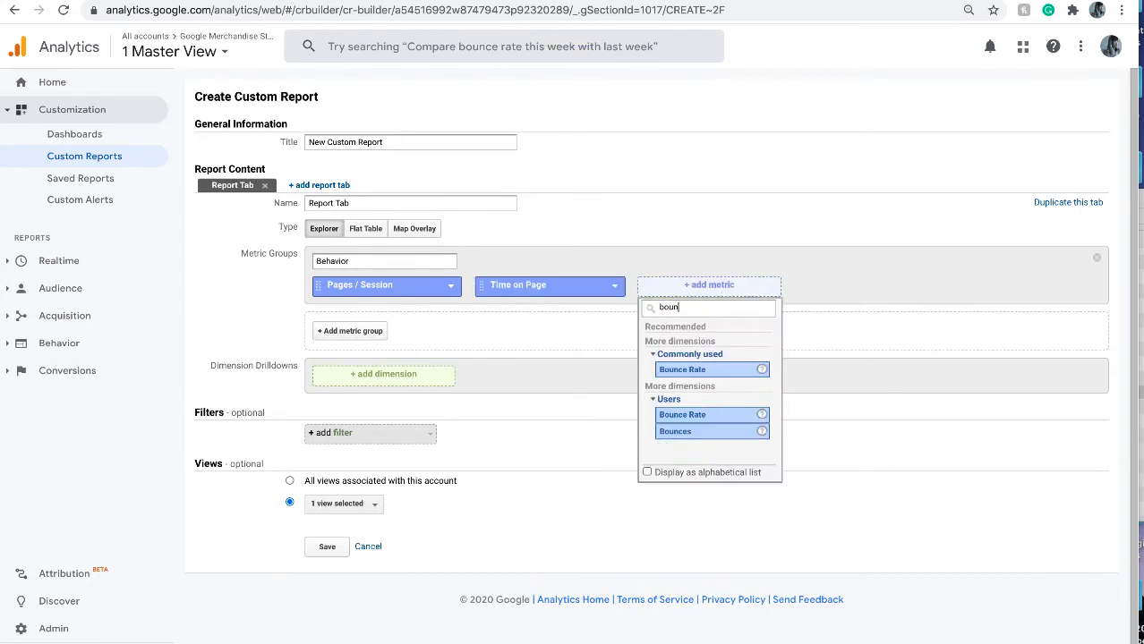
click(724, 370)
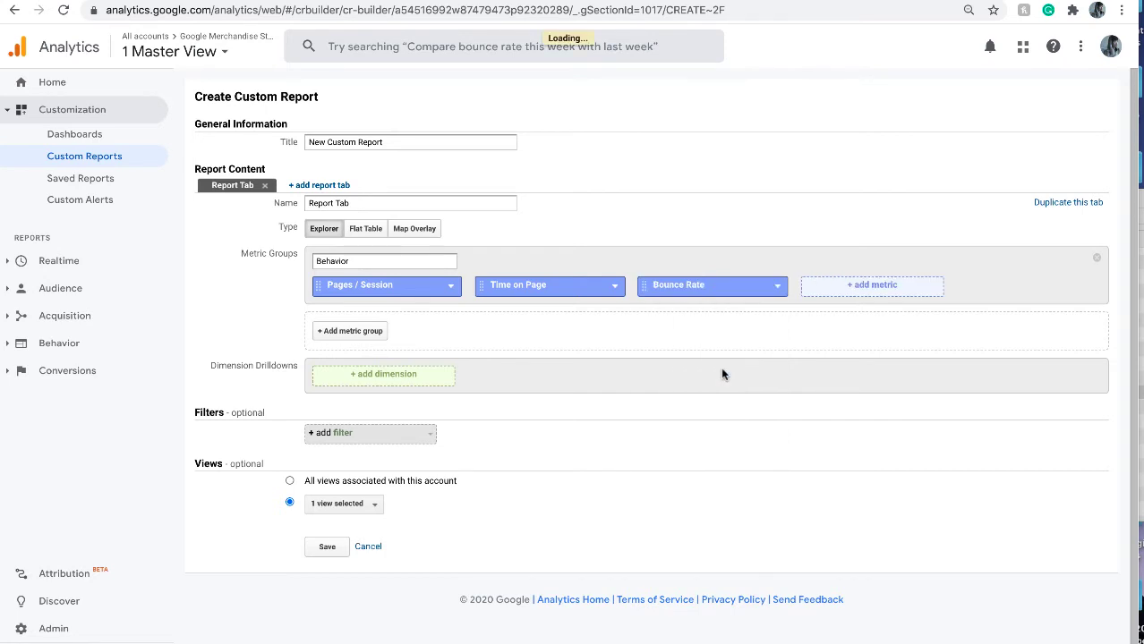
Add a second metric group named "Conversion" with Ecommerce Conversion Rate as its first metric.
click(350, 331)
drag(374, 328, 199, 325)
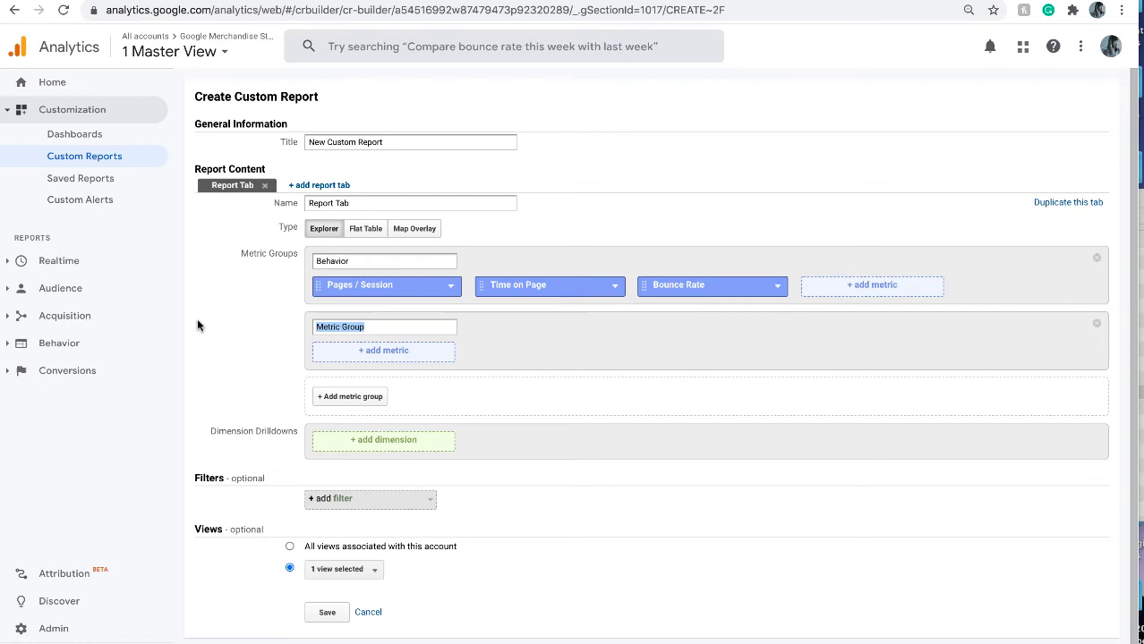
text(Conversion)
click(428, 354)
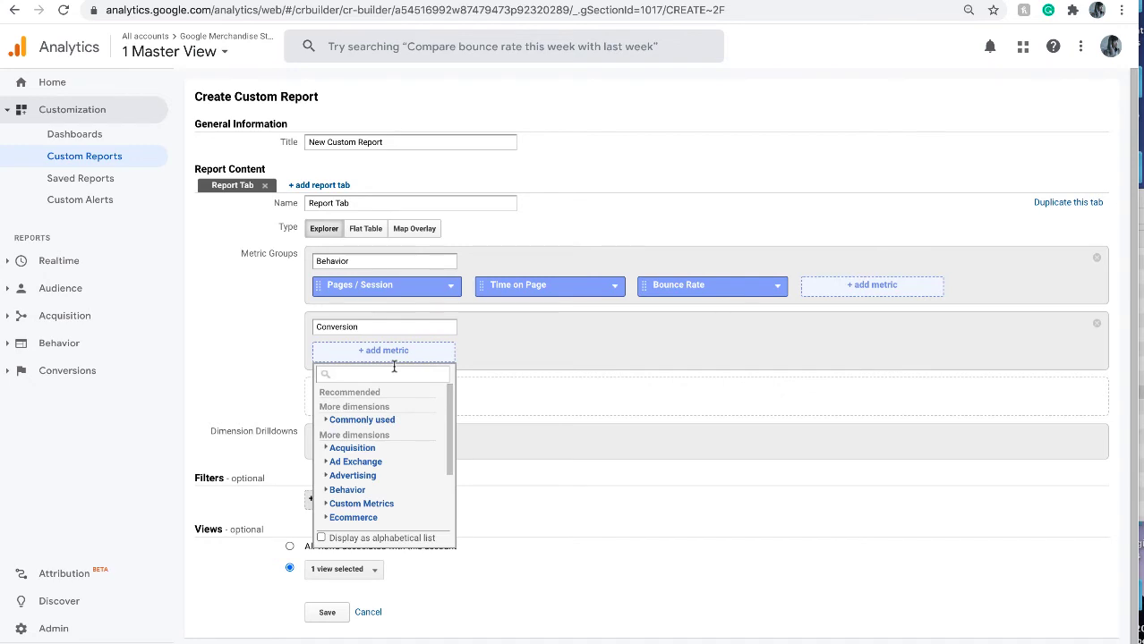
text(ec)
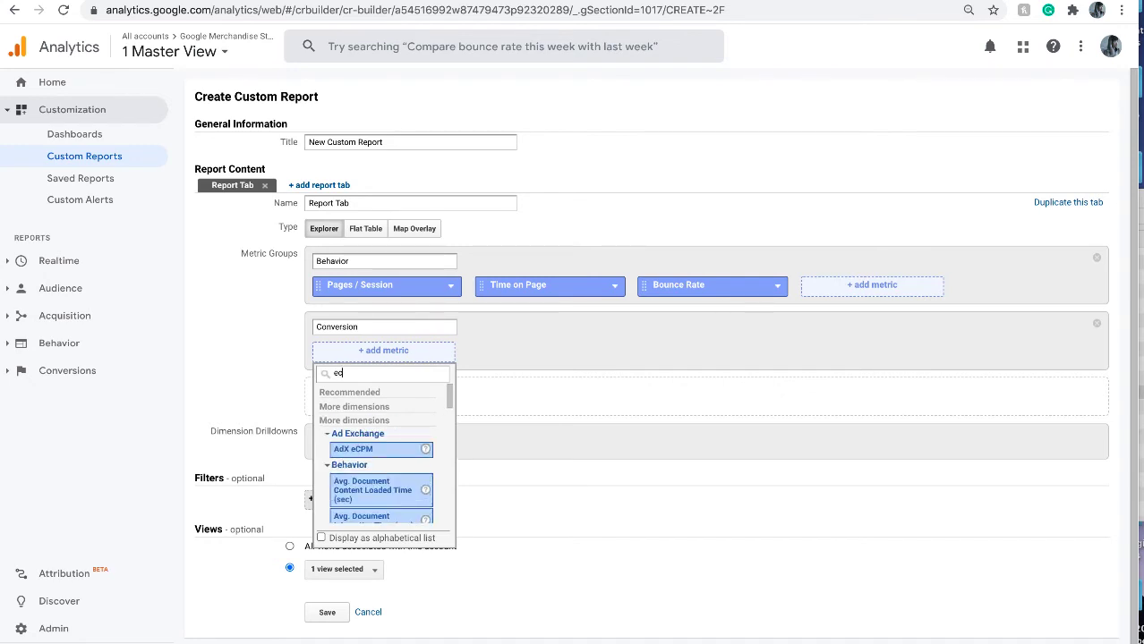
text(ommerce)
click(413, 452)
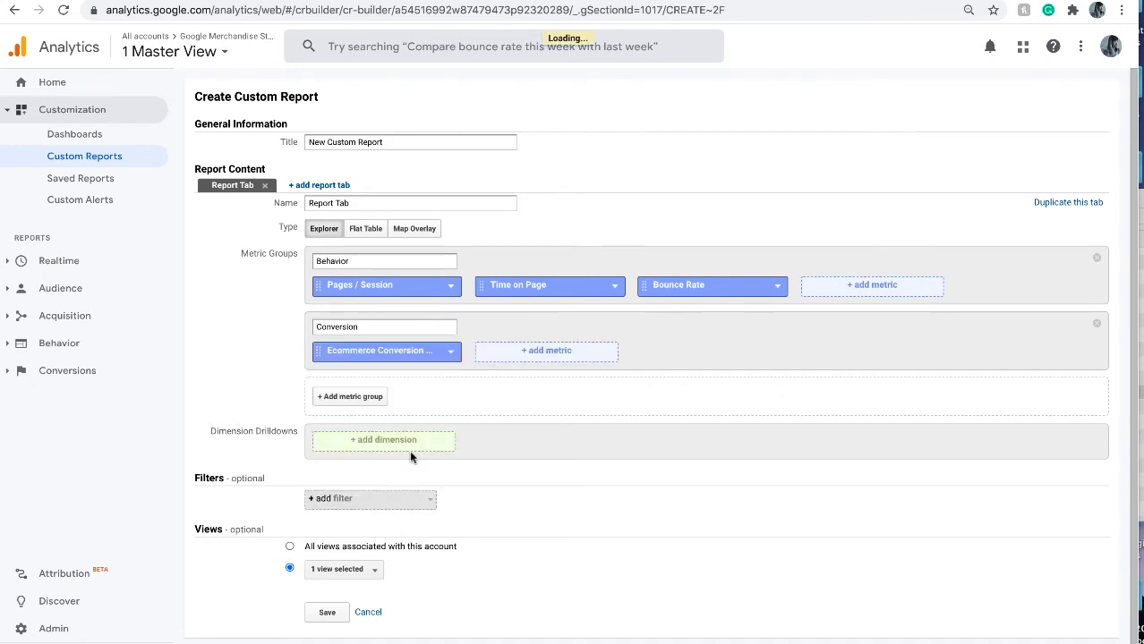
Add the Product Adds To Cart and Product Removes From Cart metrics to the Conversion metric group.
click(524, 353)
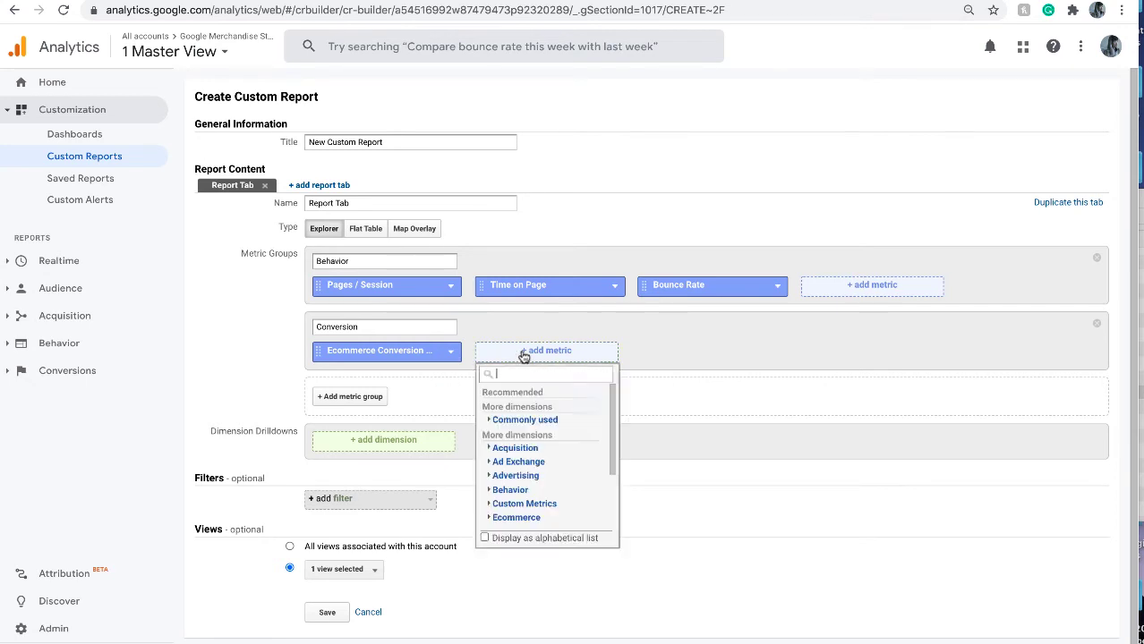
text(ca)
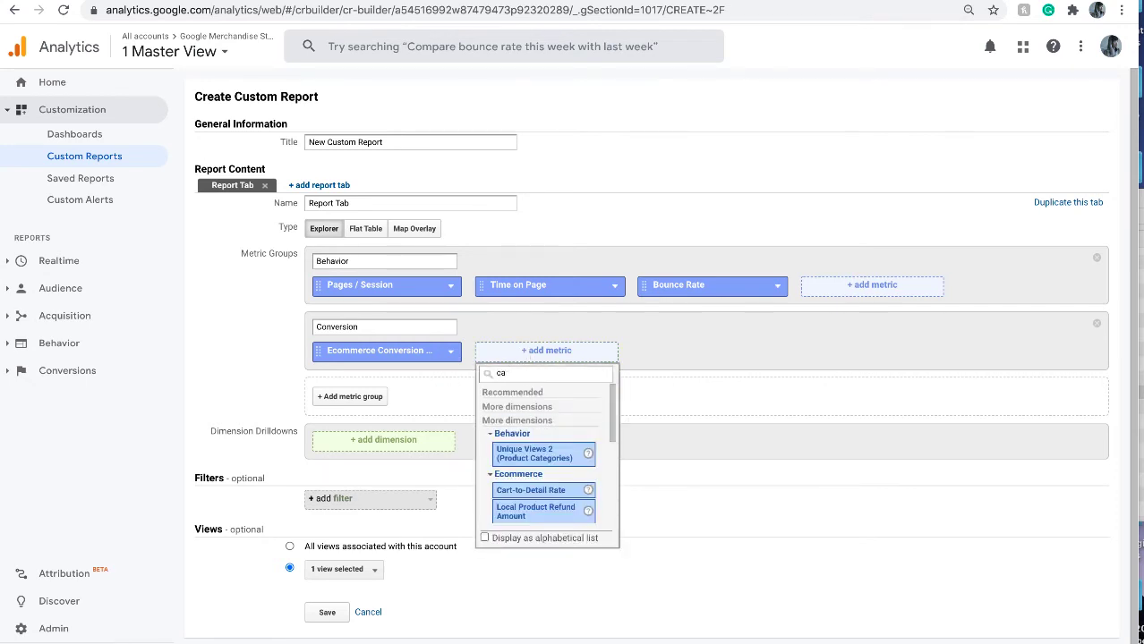
text(rt)
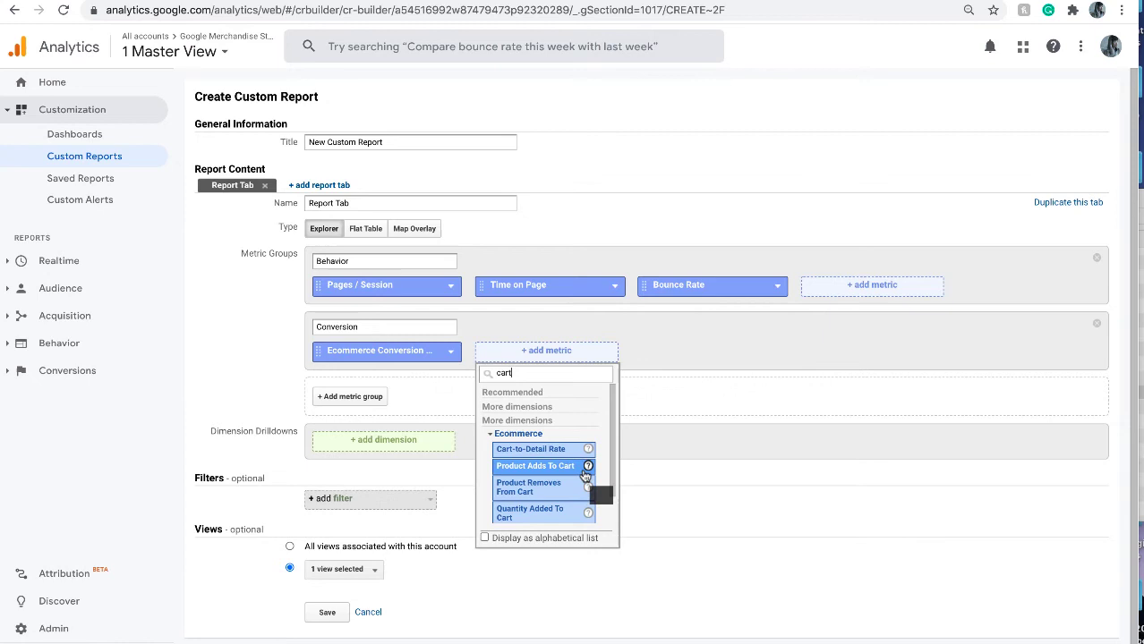
click(550, 466)
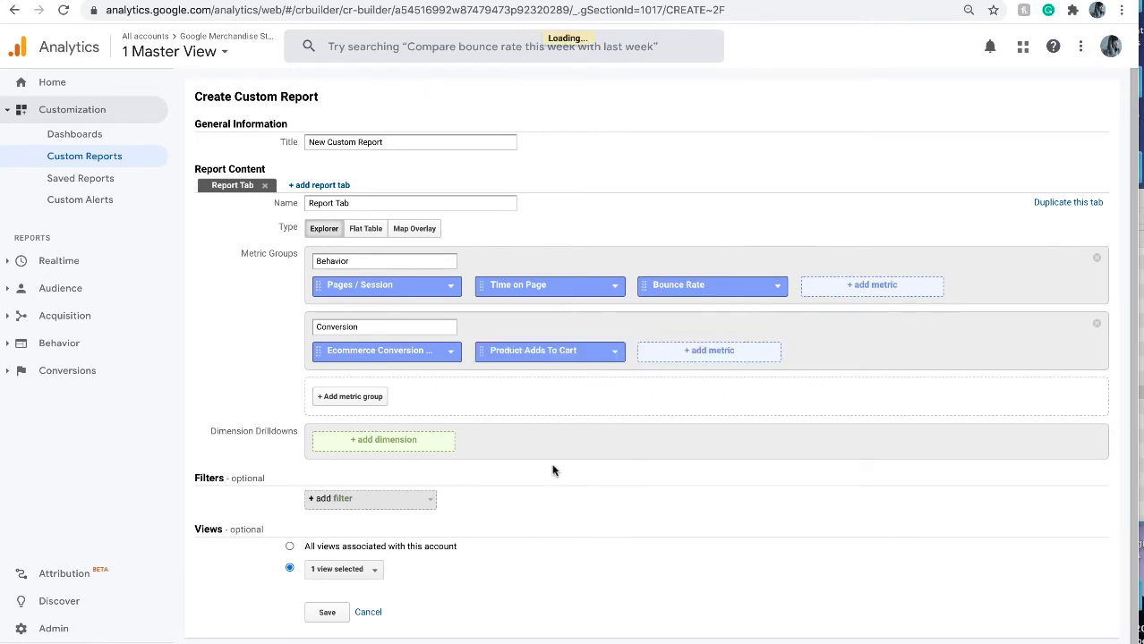
click(686, 352)
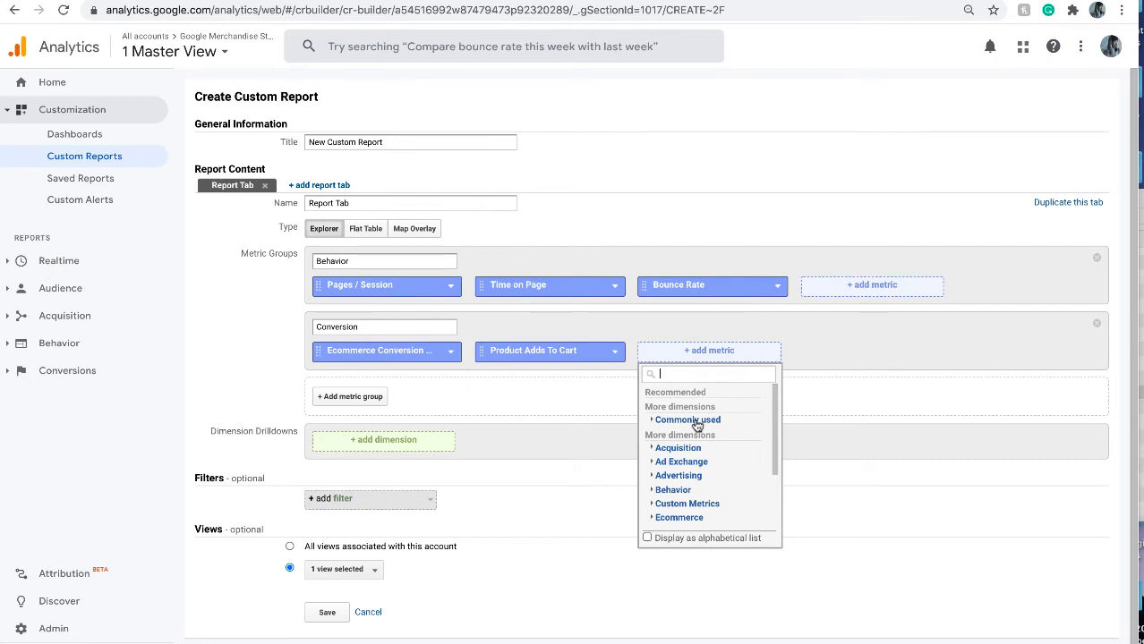
text(cart)
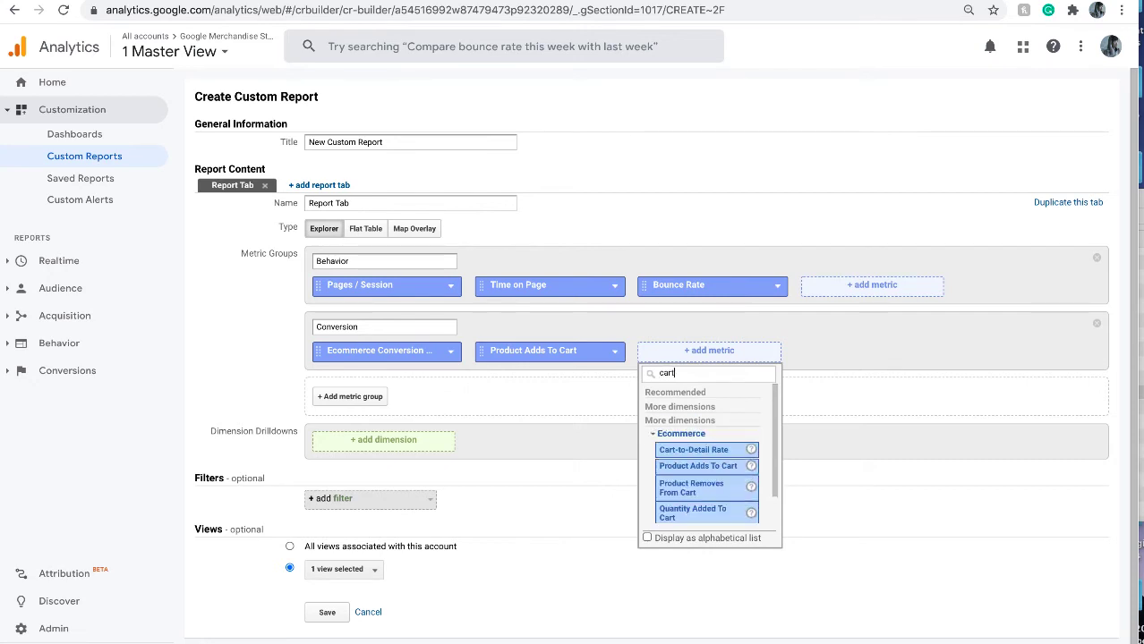
click(702, 488)
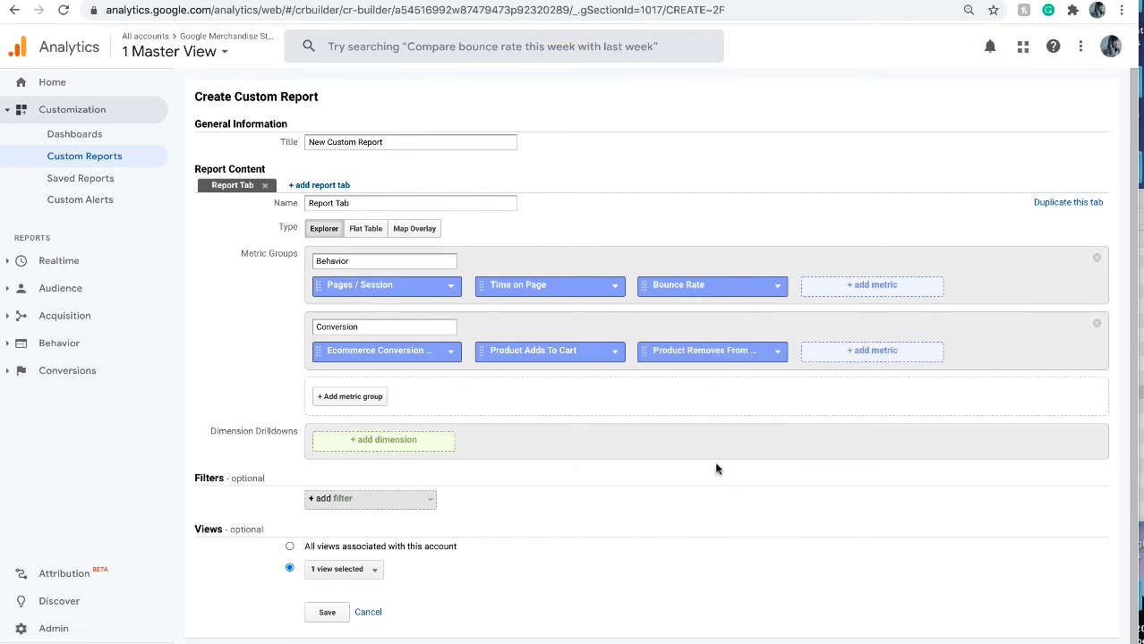
Set Medium and then Source as the report's dimension drilldowns and save the custom report.
click(382, 442)
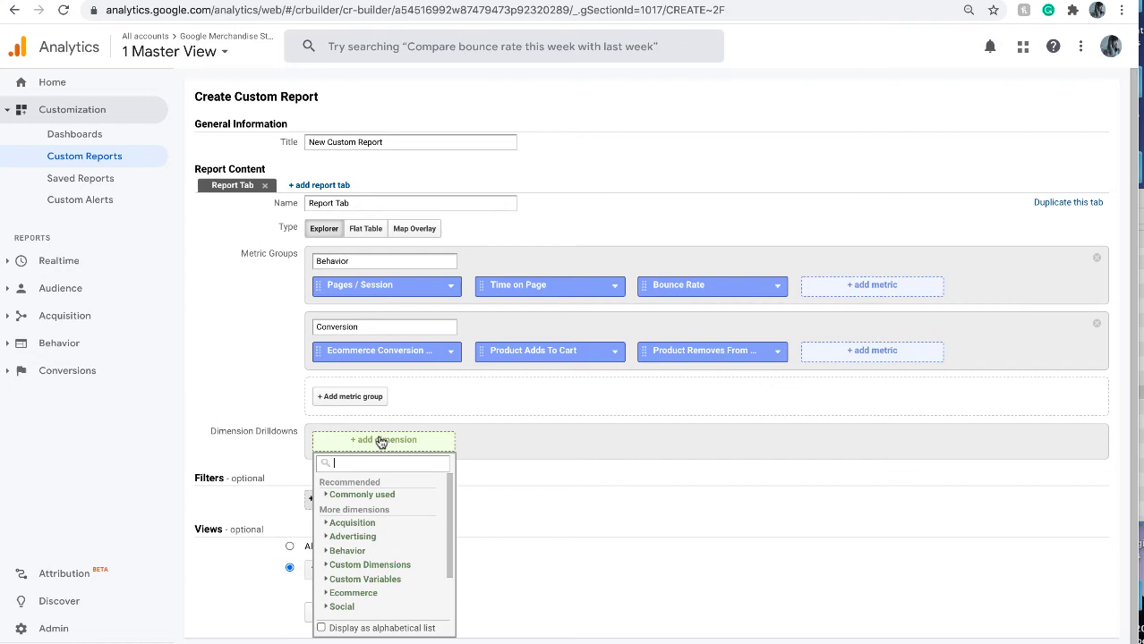
text(m)
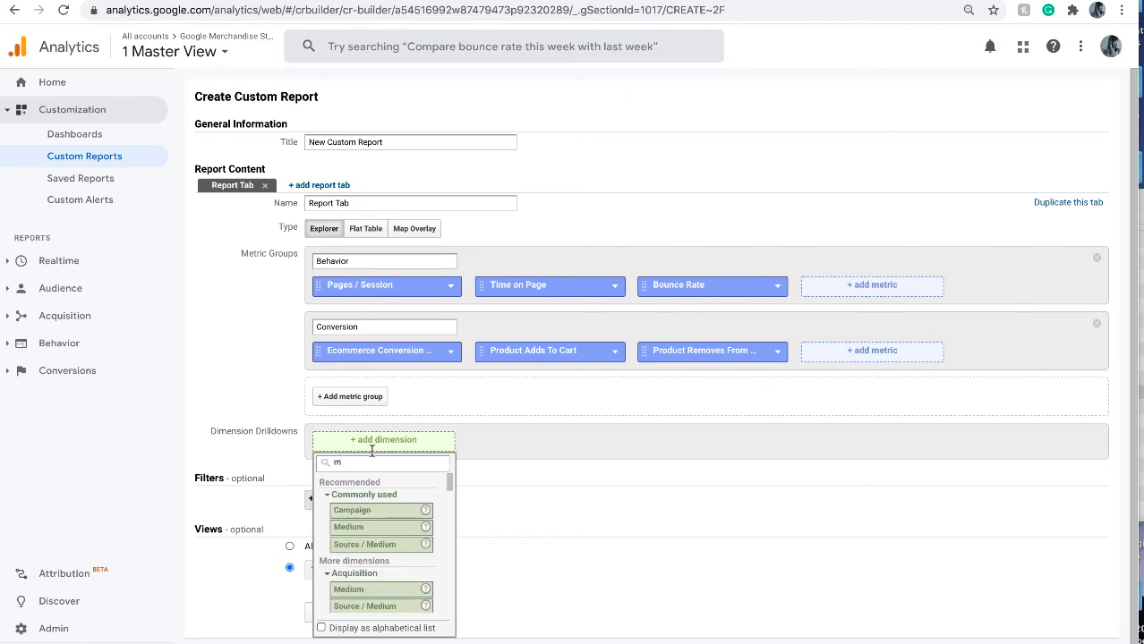
click(362, 527)
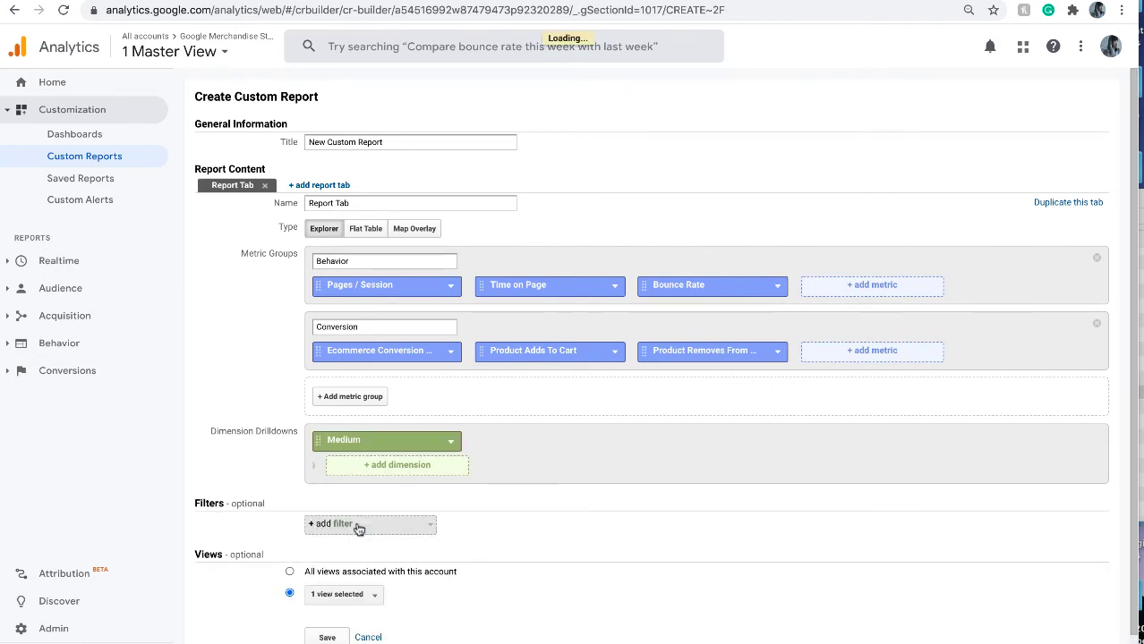
click(390, 468)
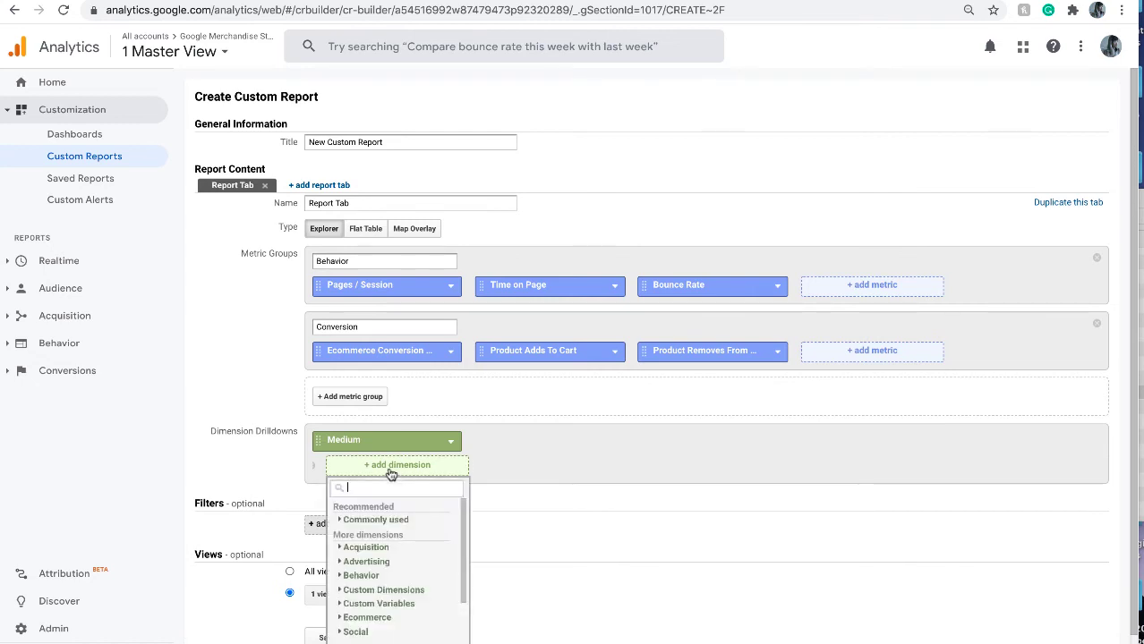
text(sour)
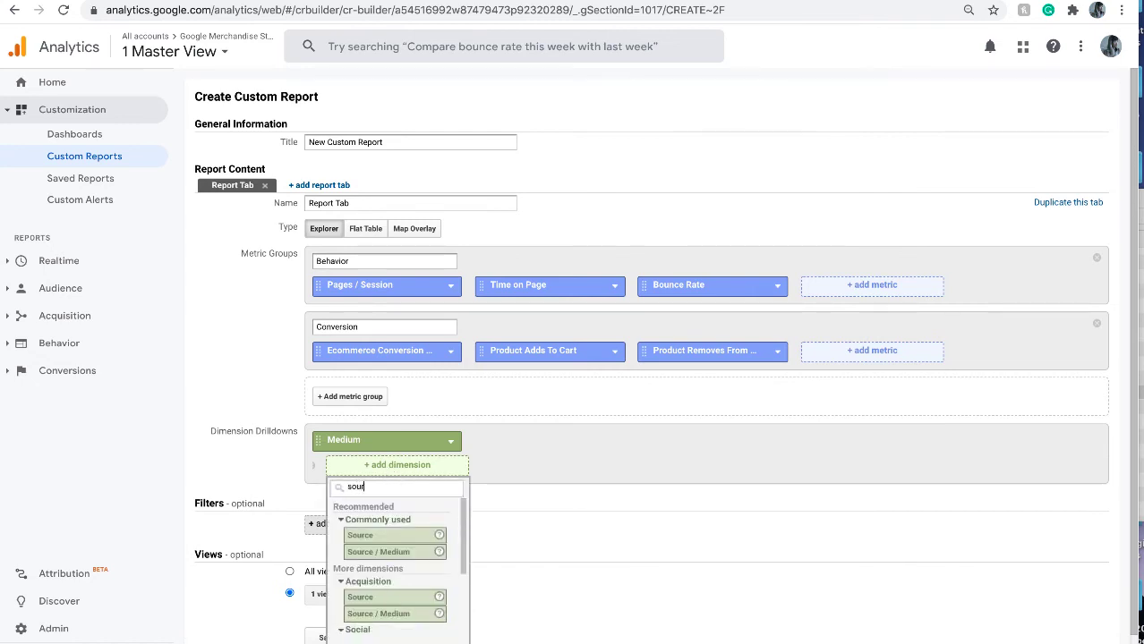
click(374, 535)
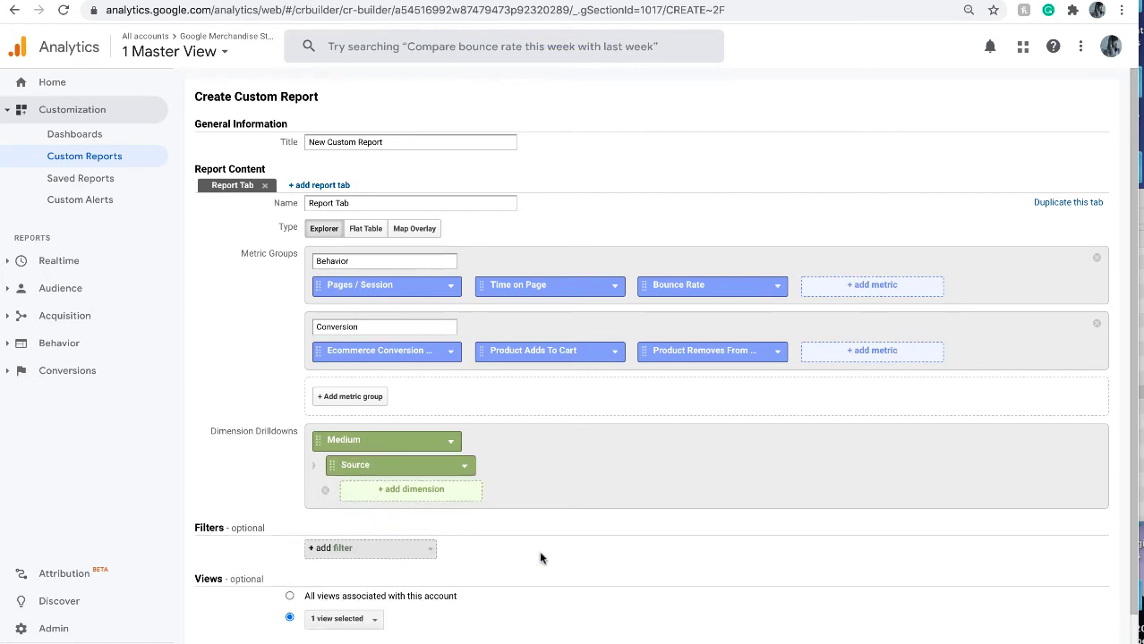
scroll(539, 550, down, 1)
click(327, 601)
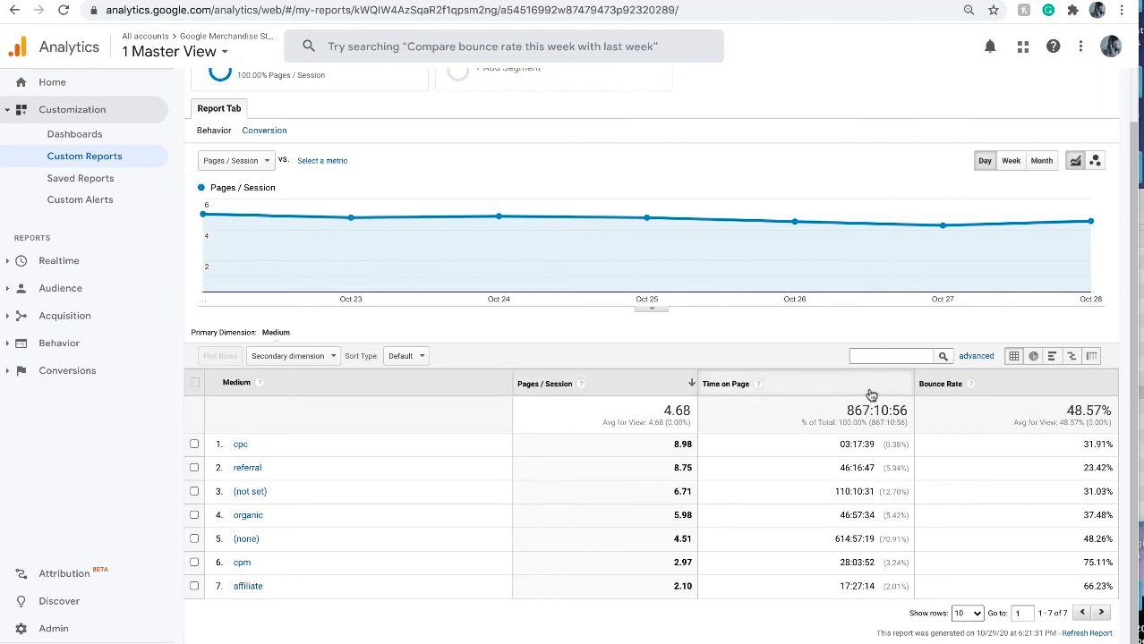
Drill into the organic medium in the report's Conversion metrics and set the date range to Aug 1, 2020 - Oct 29, 2020.
click(263, 131)
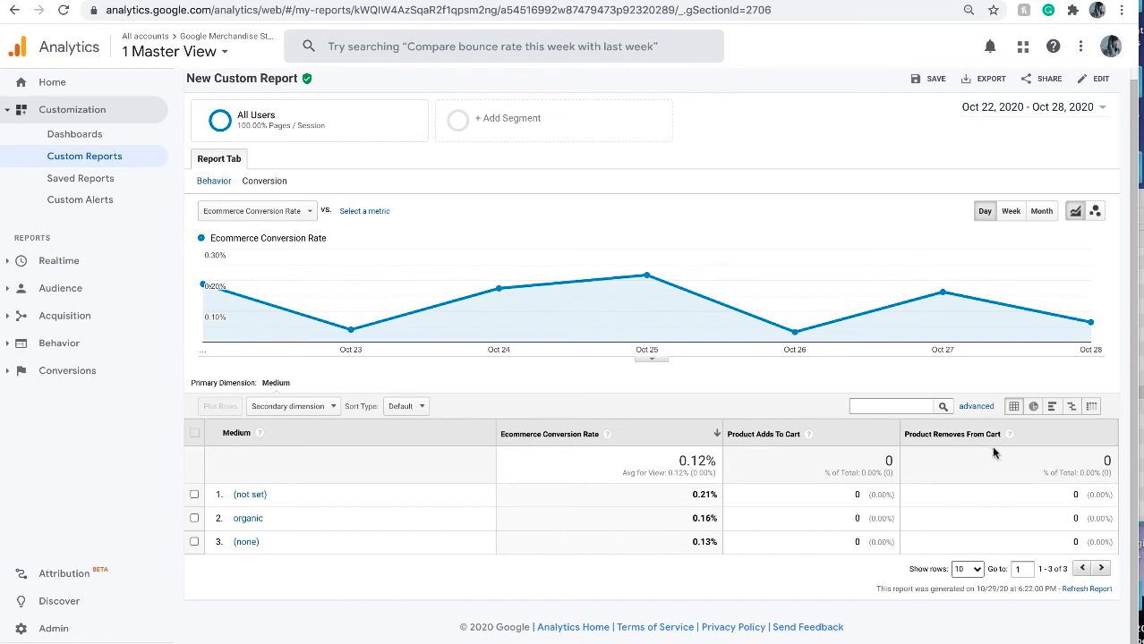
click(248, 519)
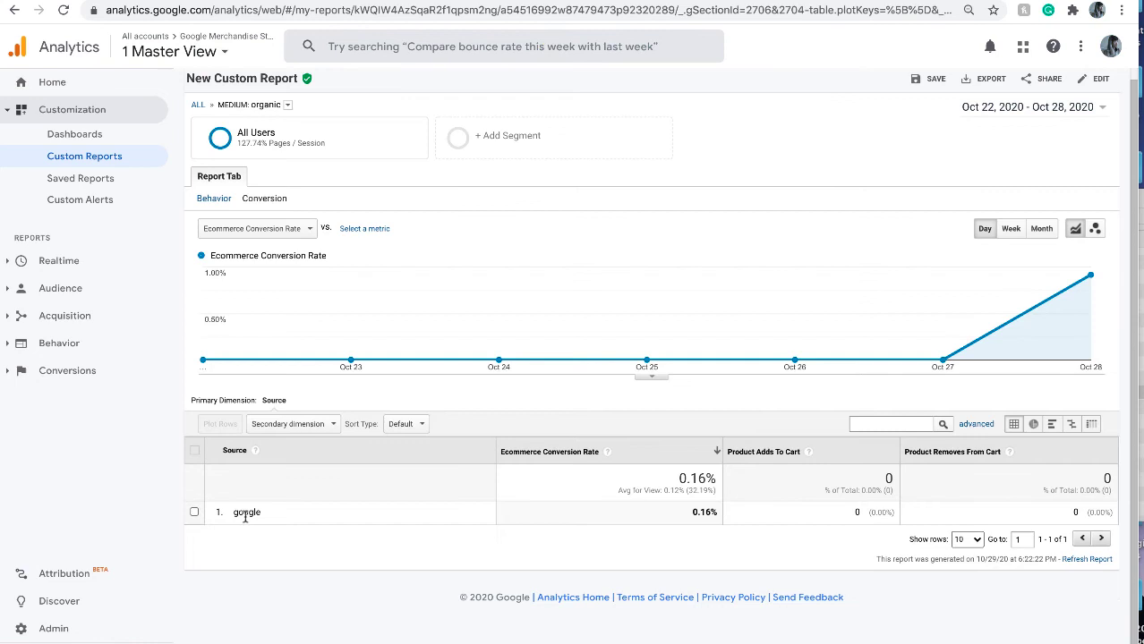
click(1034, 109)
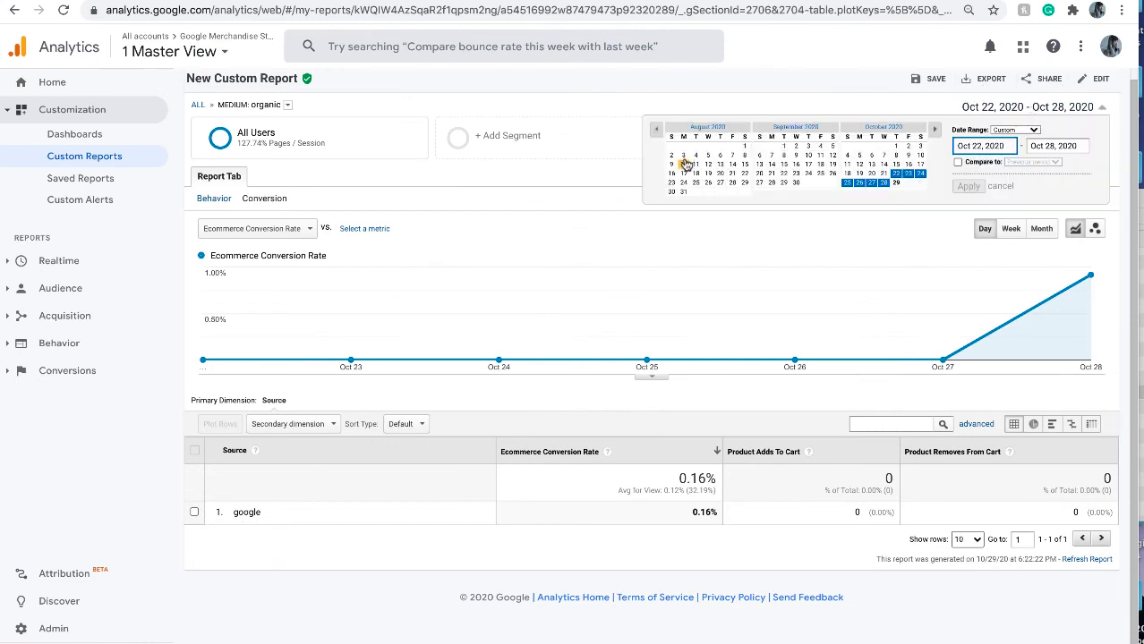
click(744, 146)
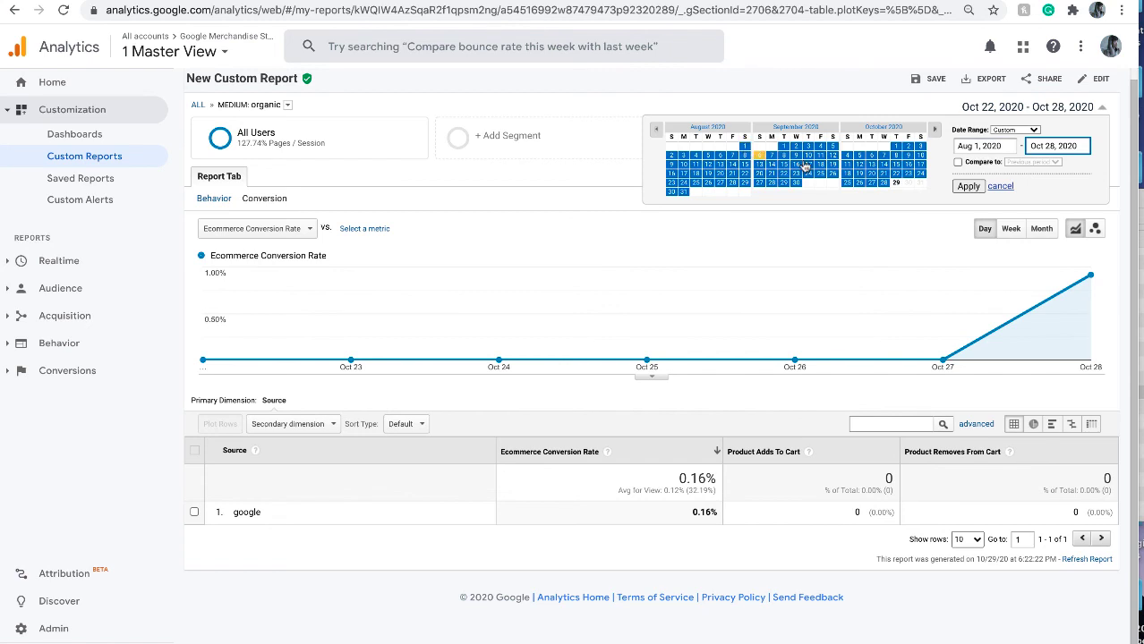
click(897, 183)
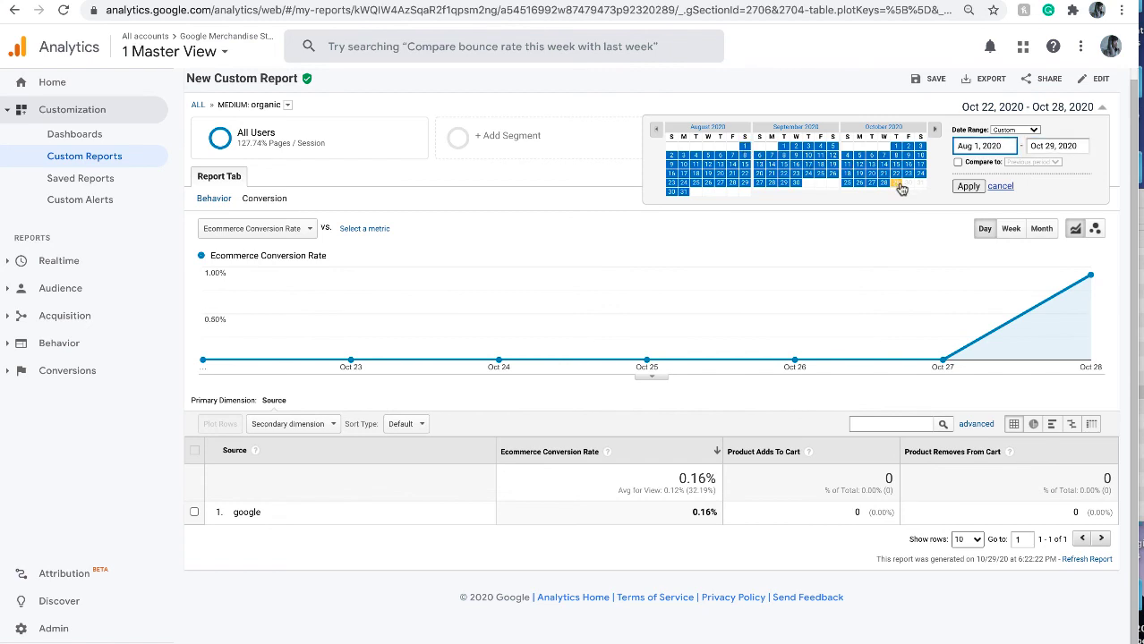
click(969, 188)
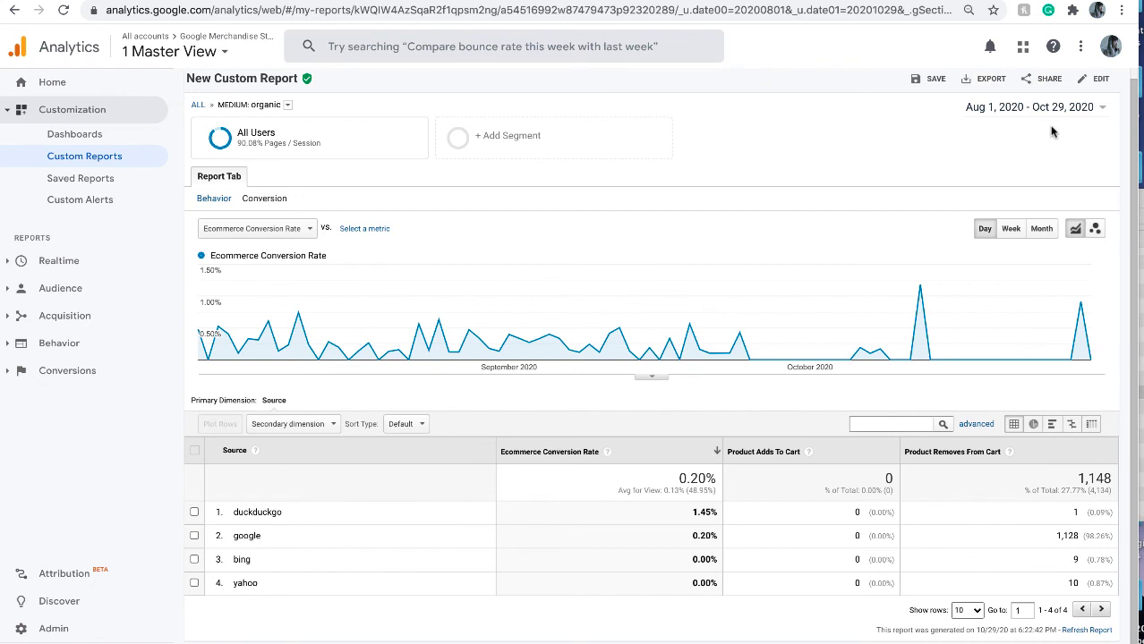
Return to the list of dashboards and open the new users sessions Dashboard.
click(84, 135)
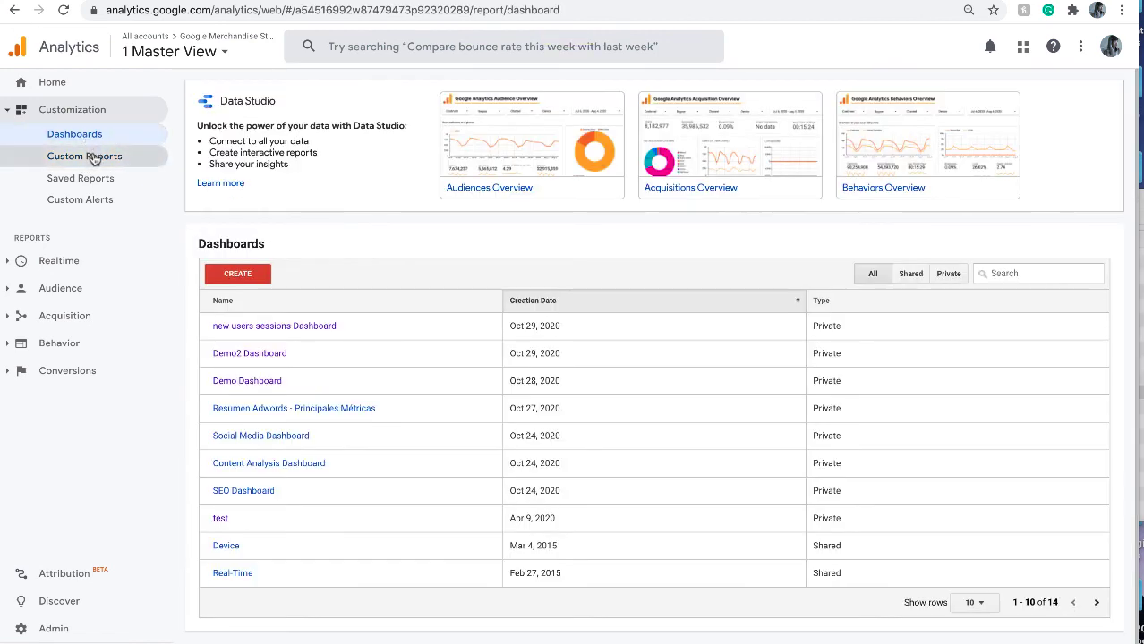
click(316, 328)
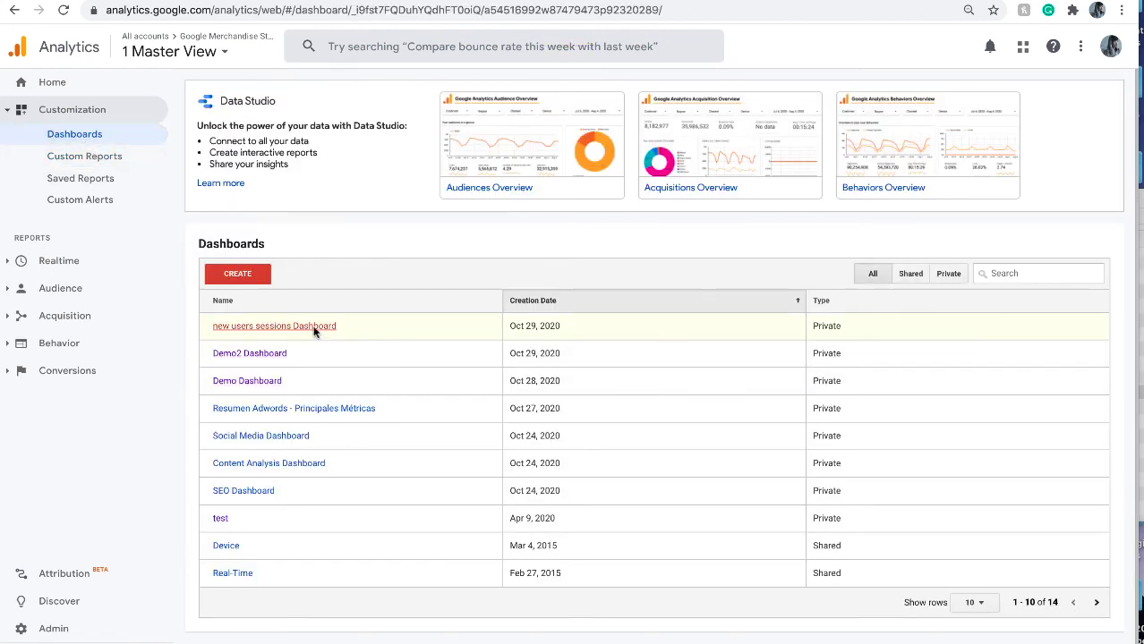